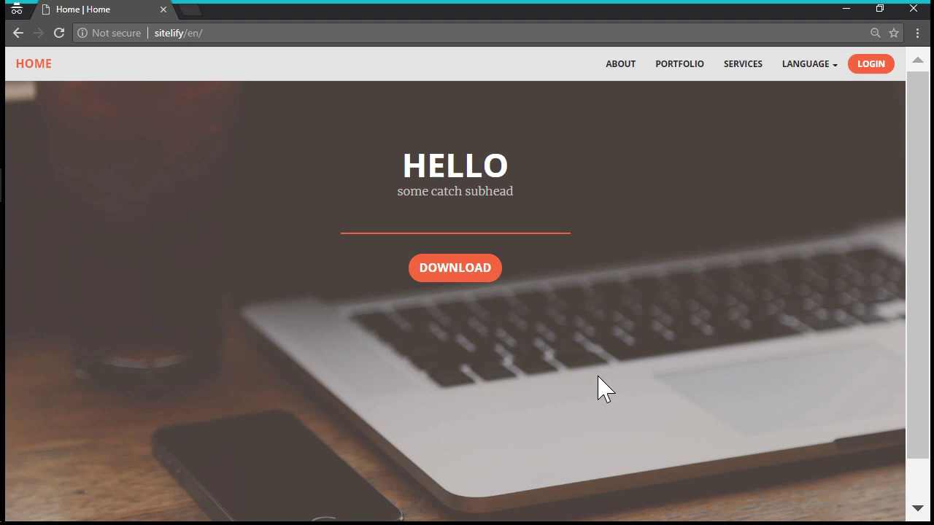
Step: Look through the demo site's About and Services pages and the download form on its home page
left_click(618, 65)
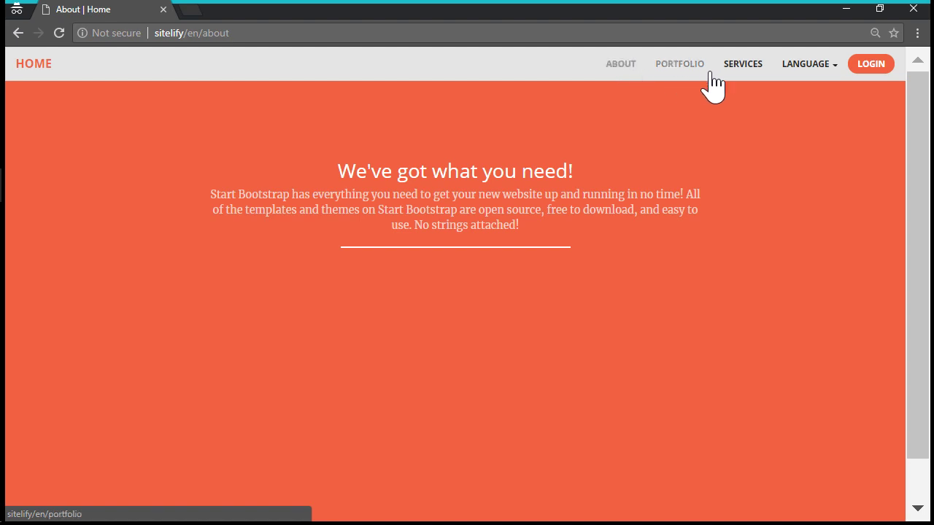
left_click(746, 66)
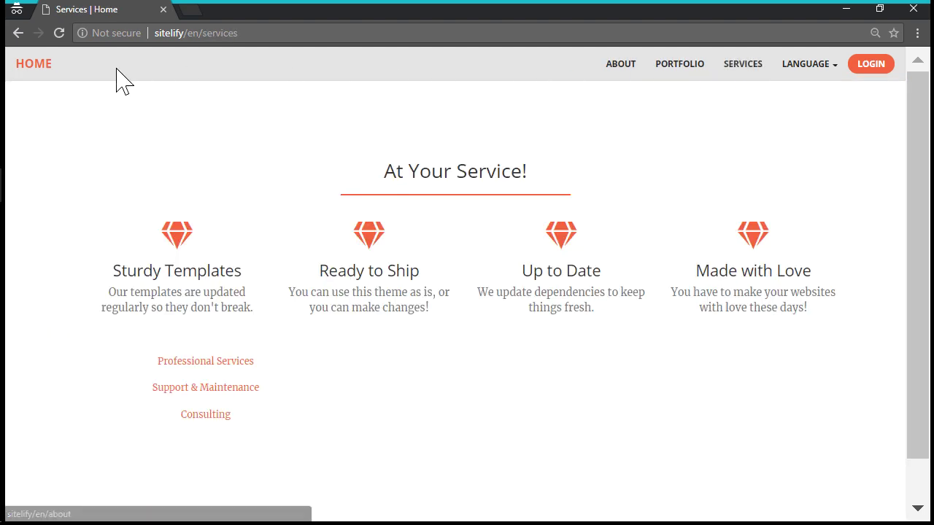
left_click(40, 64)
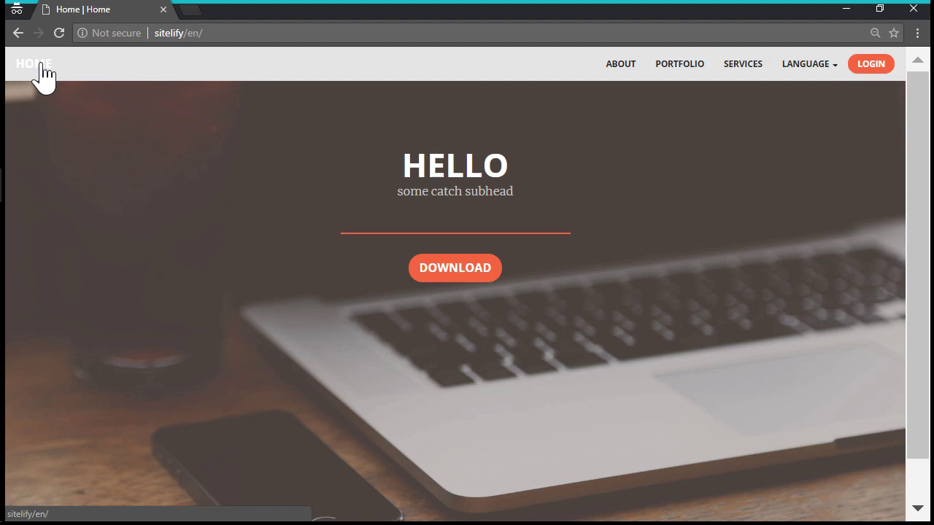
left_click(467, 268)
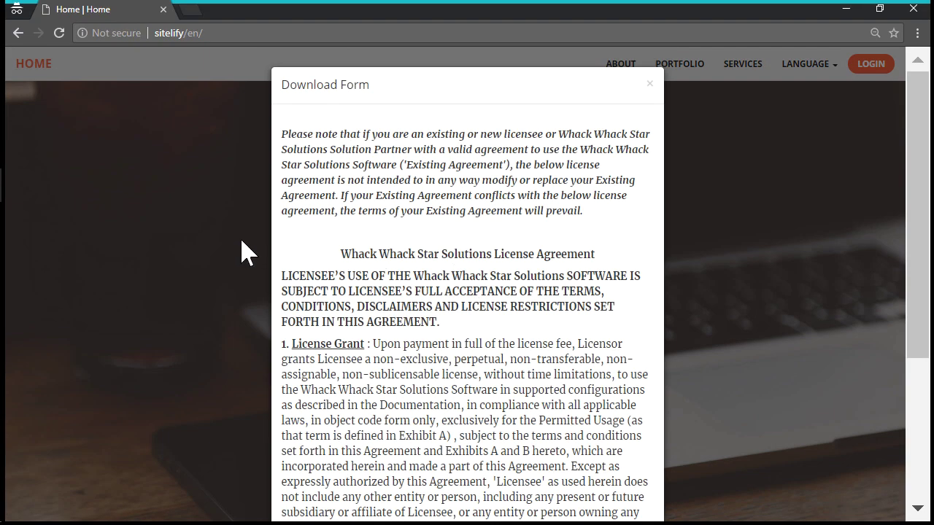
left_click(242, 241)
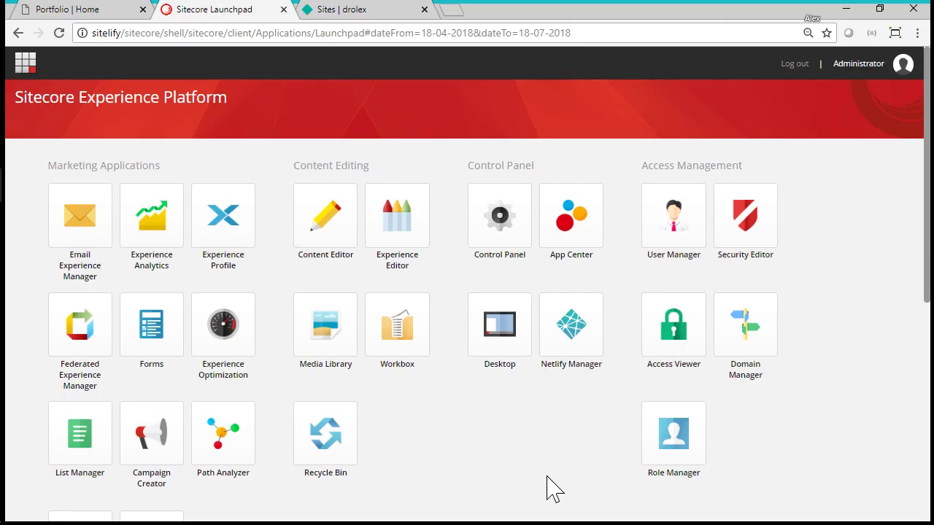
Step: Open the Netlify Manager and insert a new Site item named sitelify under Sites
left_click(588, 344)
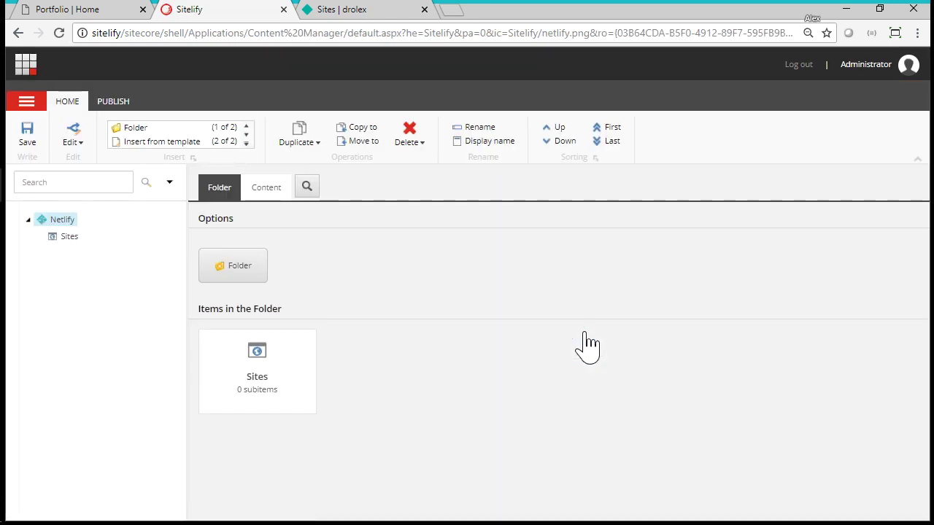
left_click(74, 239)
right_click(74, 239)
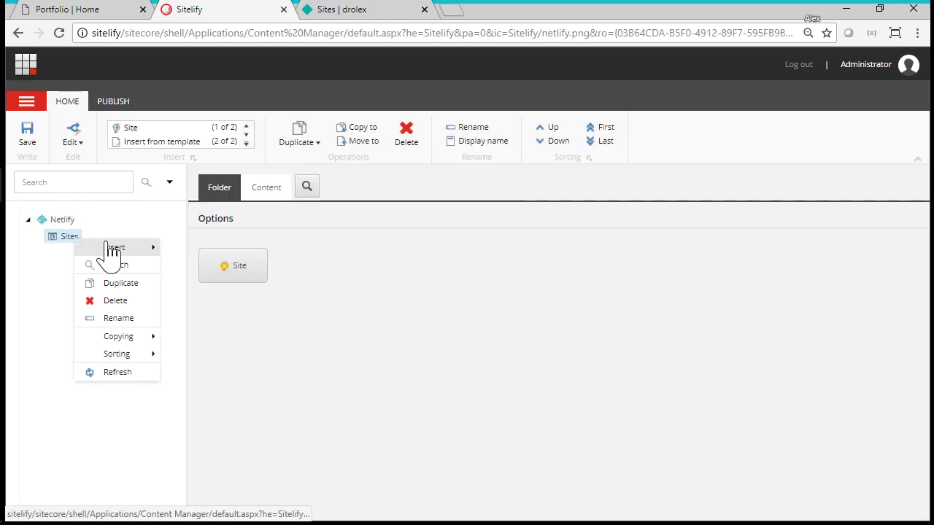
mouse_move(138, 248)
left_click(218, 250)
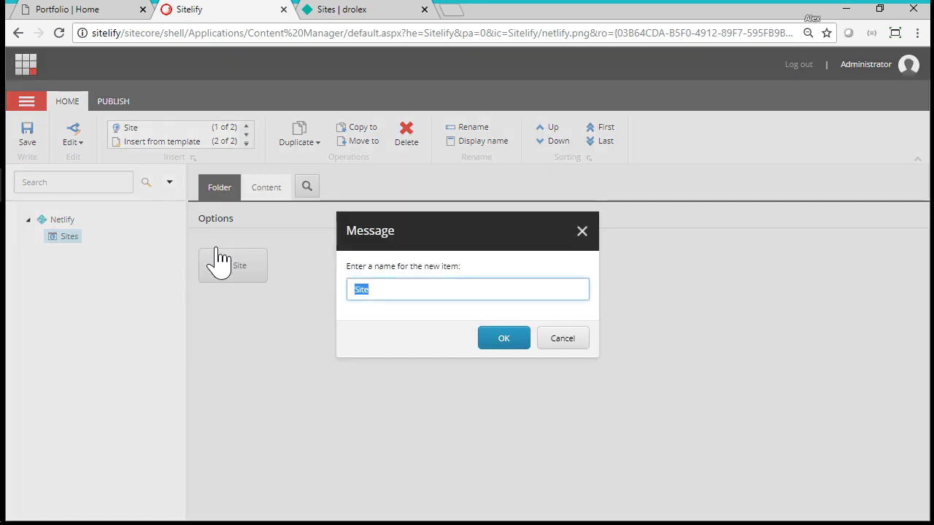
type("site")
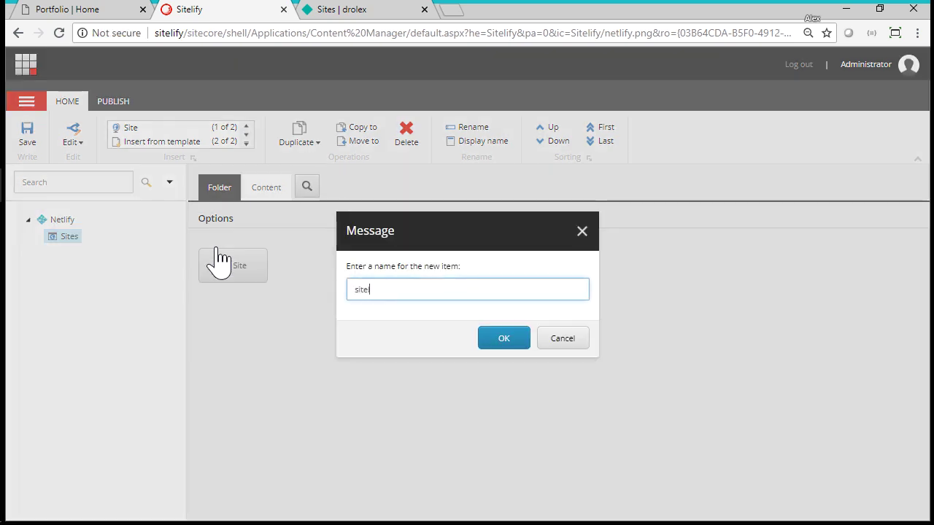
key("Return")
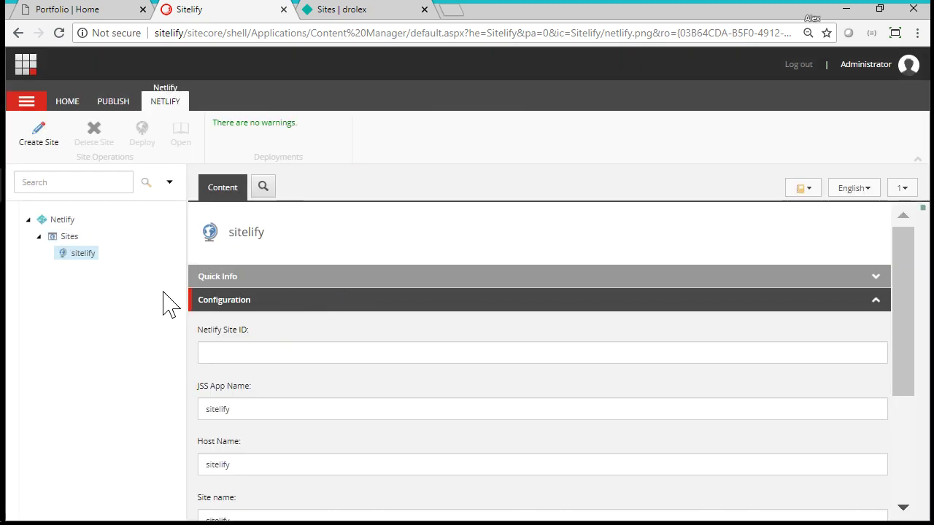
Step: Set the sitelify item's API Key reference to the jss entry under API Keys
scroll(256, 332, "down", 2)
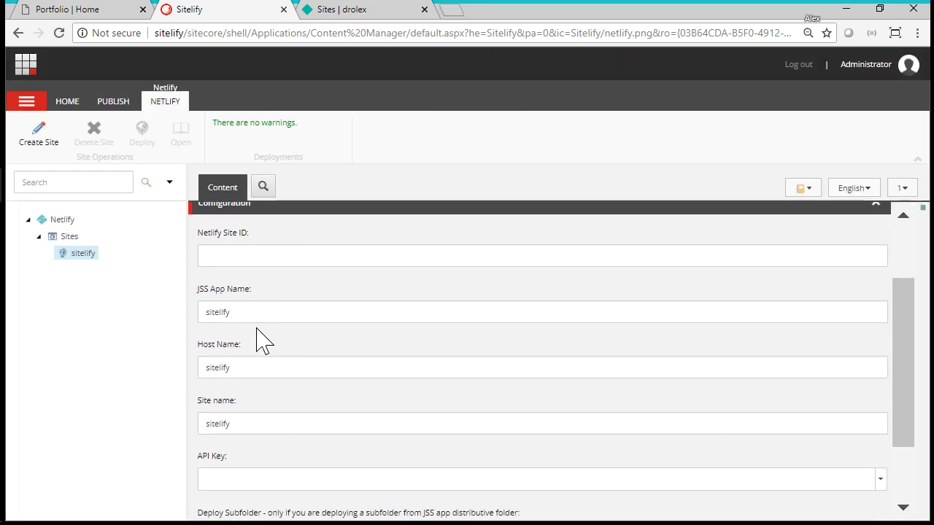
scroll(250, 319, "down", 2)
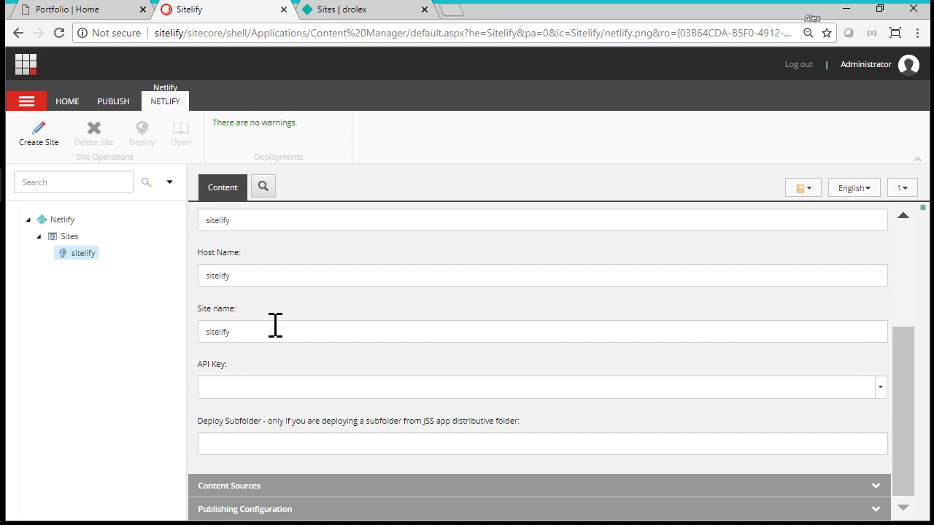
left_click(260, 389)
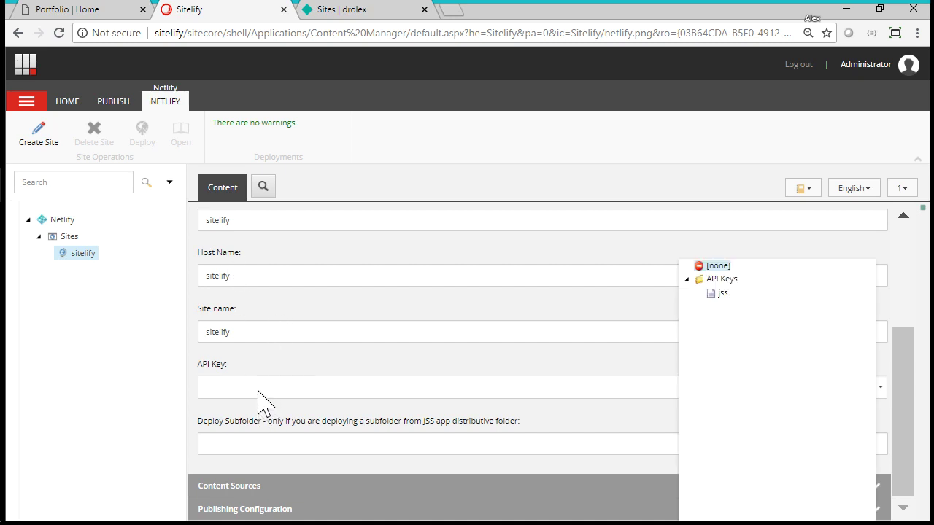
left_click(720, 293)
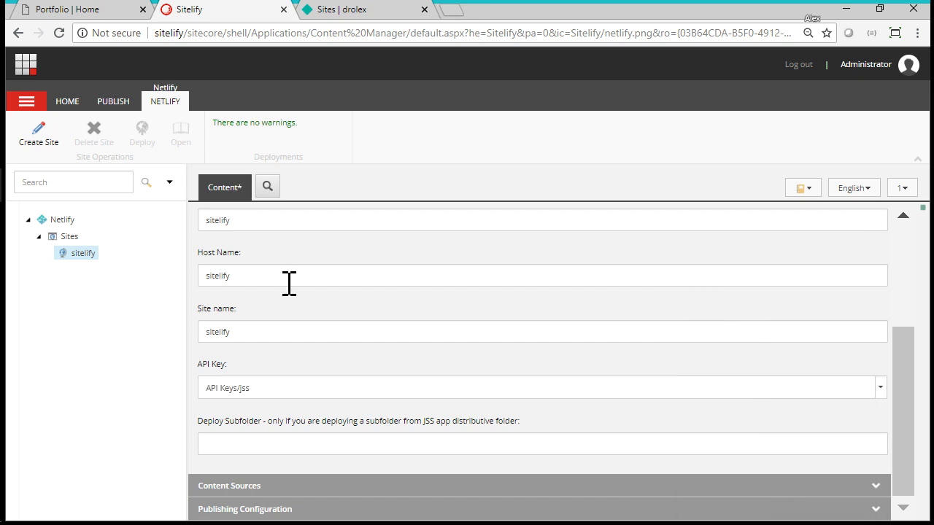
Step: Set the route root item in Content Sources to Content/sitelify/Home
left_click(246, 485)
scroll(267, 406, "down", 3)
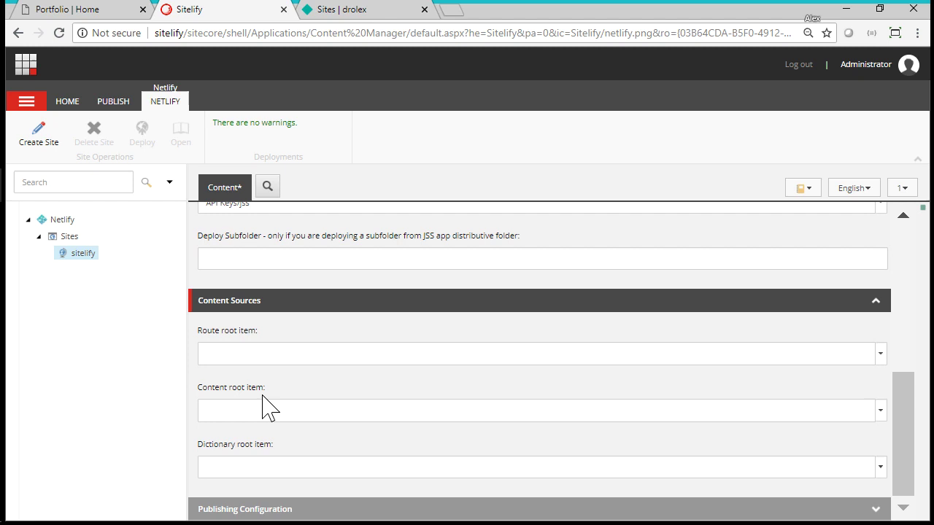
left_click(287, 356)
left_click(697, 307)
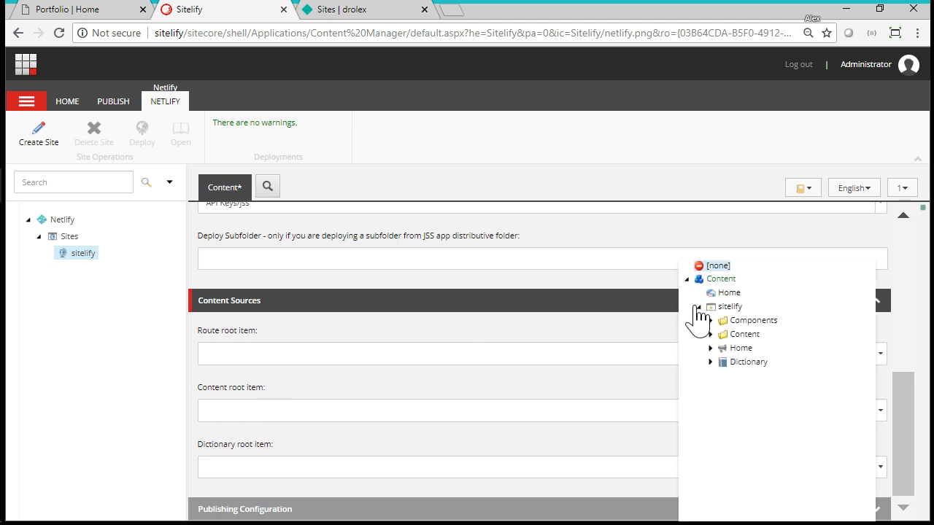
left_click(738, 349)
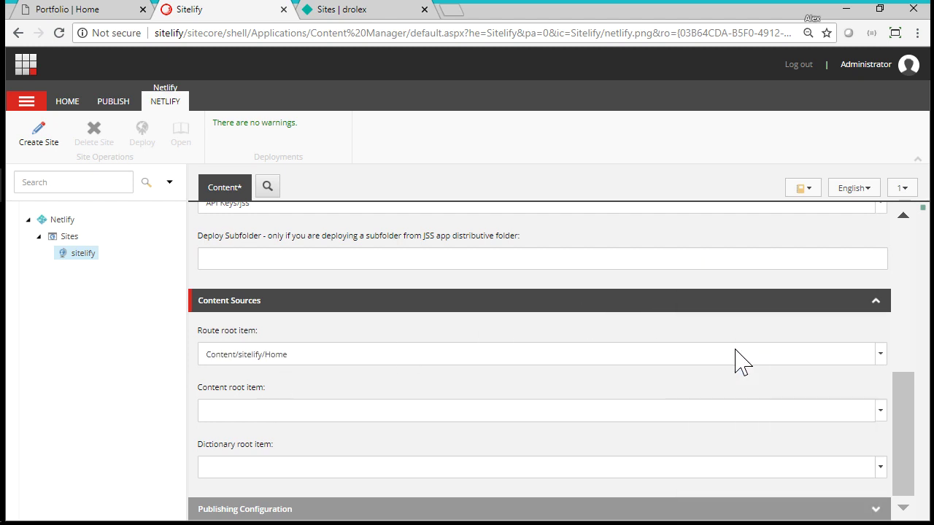
Step: Set the content root item to Content/sitelify/Content and the dictionary root item to Content/sitelify/Dictionary
left_click(344, 409)
left_click(698, 307)
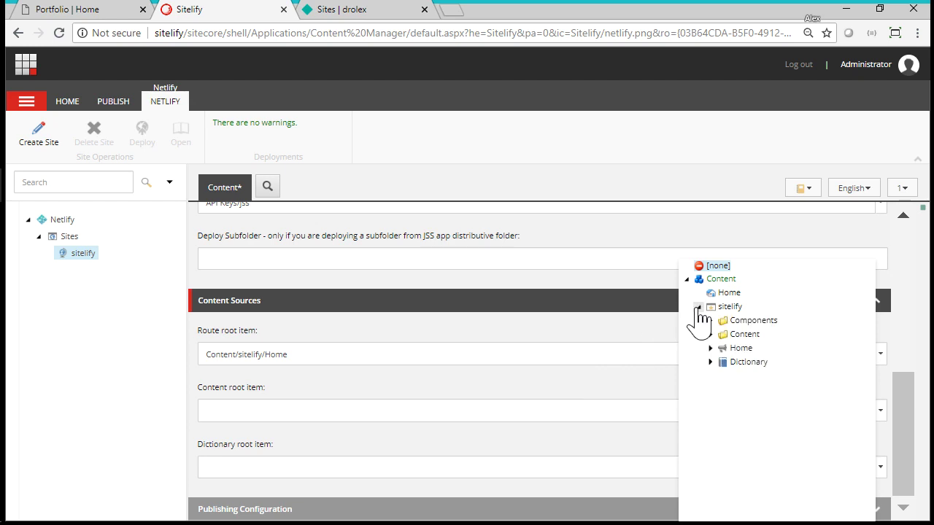
left_click(742, 336)
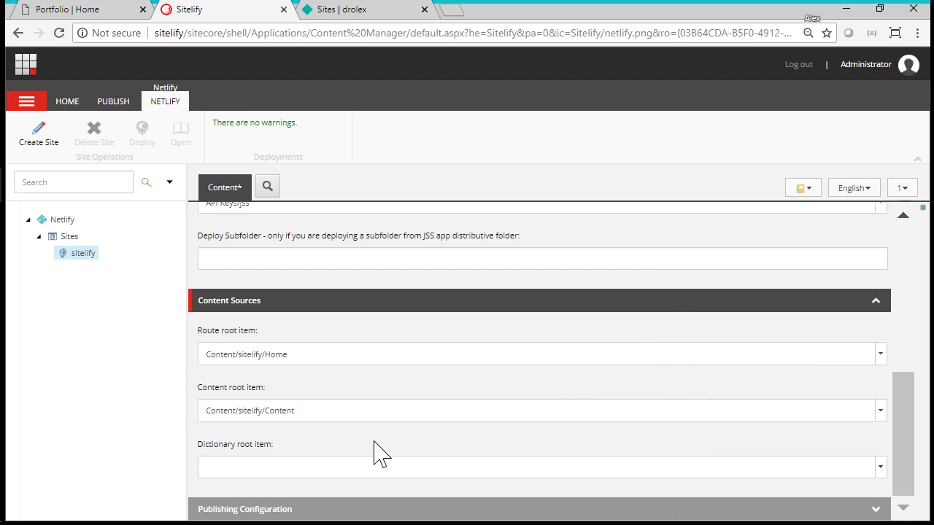
left_click(287, 466)
left_click(698, 307)
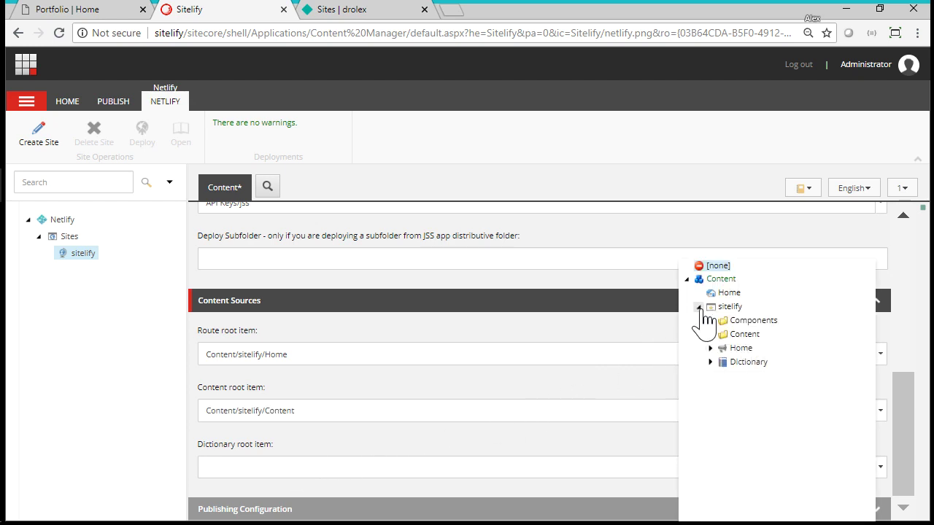
left_click(744, 362)
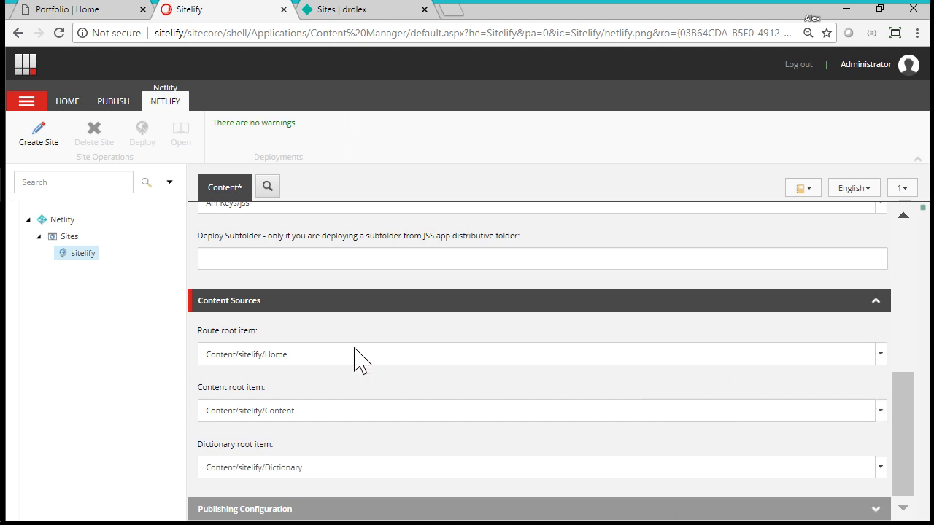
Step: Review the content database name and the selected content languages in the Publishing Configuration section
left_click(273, 509)
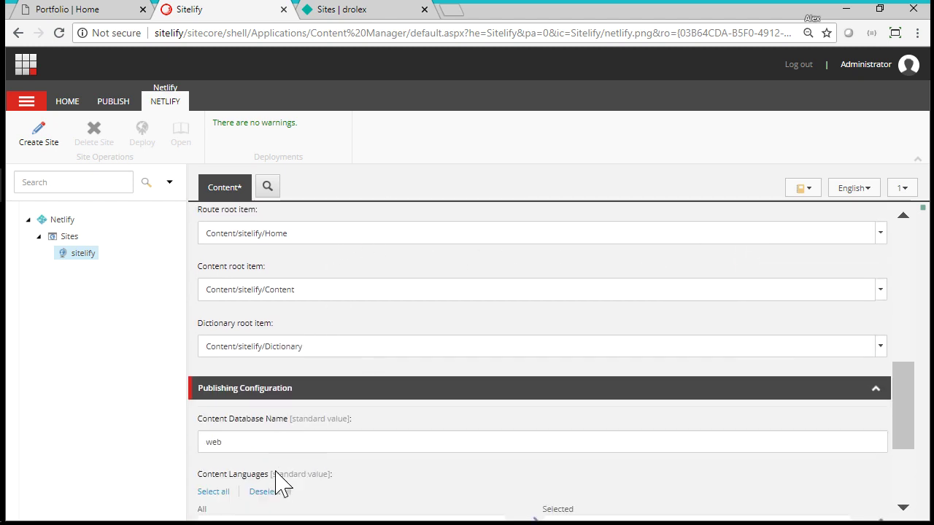
double_click(241, 276)
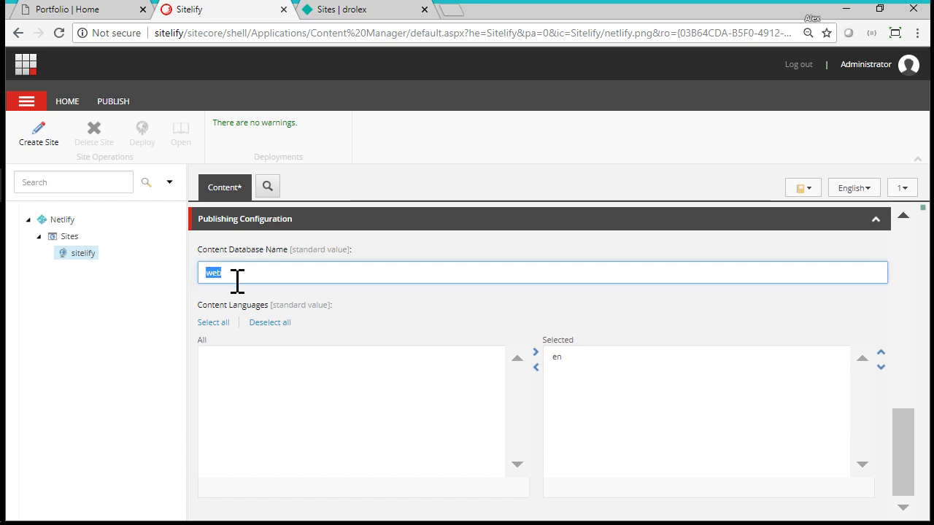
left_click(238, 277)
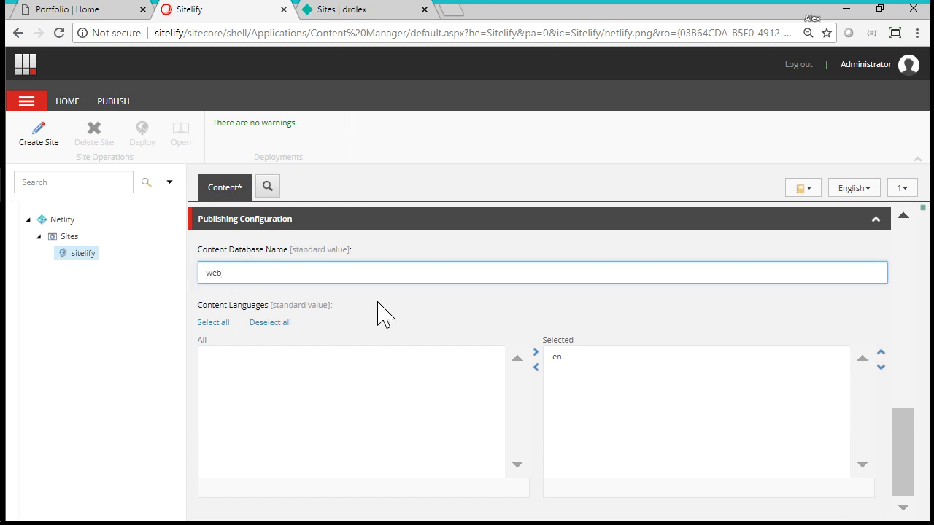
left_click(441, 321)
left_click(574, 364)
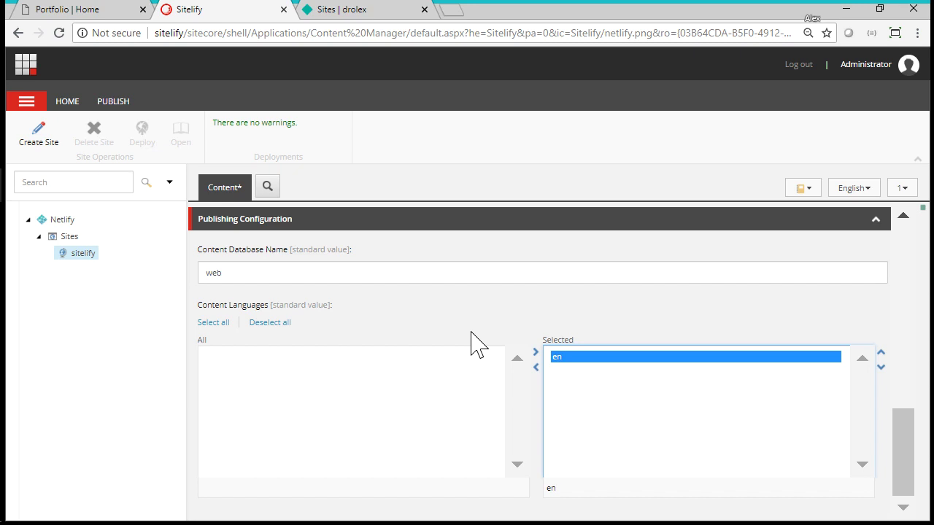
Step: Save the sitelify item and create its site on Netlify
scroll(471, 343, "up", 15)
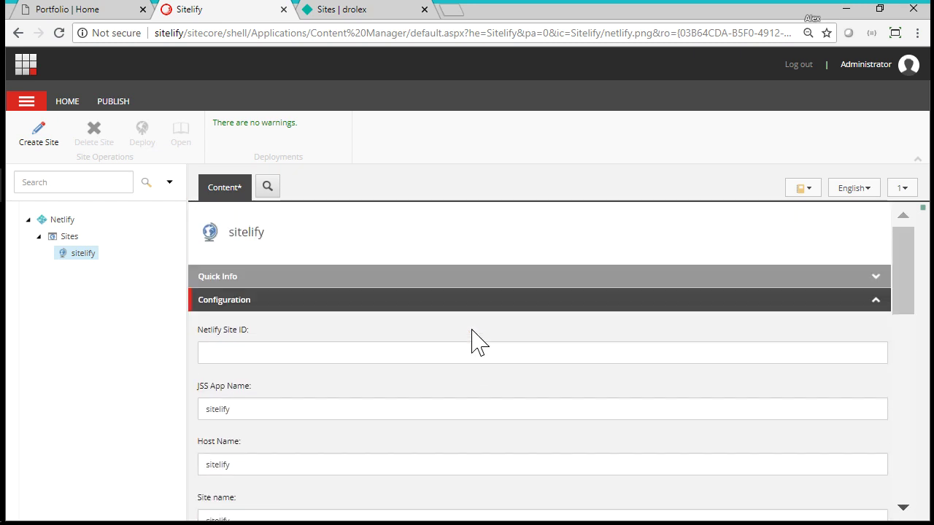
key("ctrl+s")
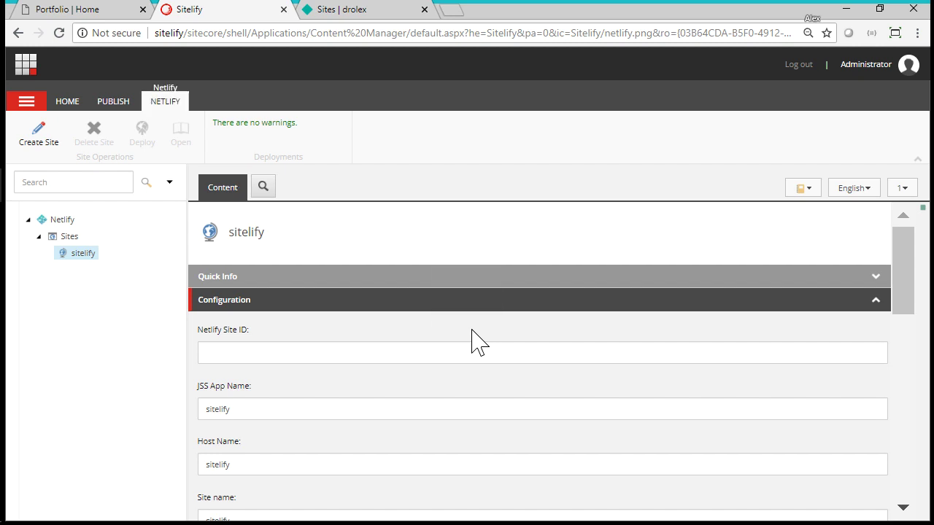
left_click(43, 138)
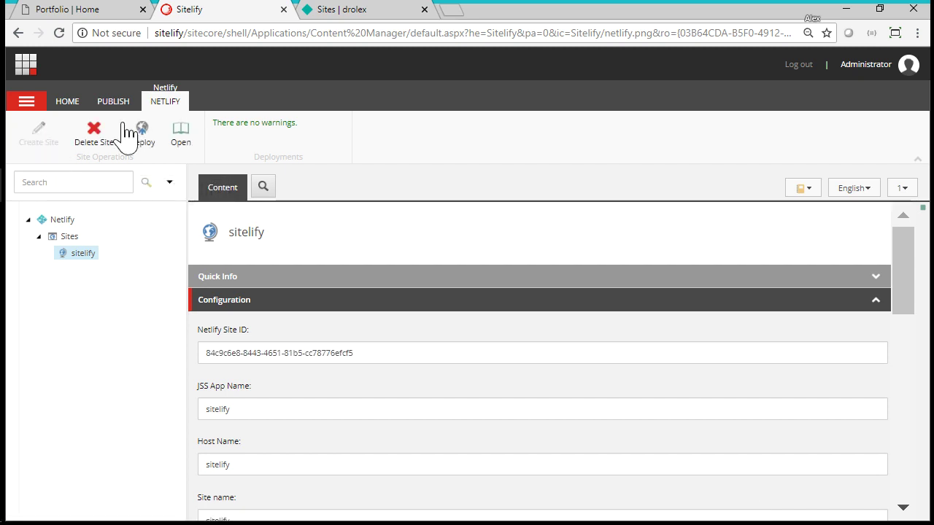
Step: Switch to the Netlify dashboard, reload the site list and open the new site's settings
left_click(339, 16)
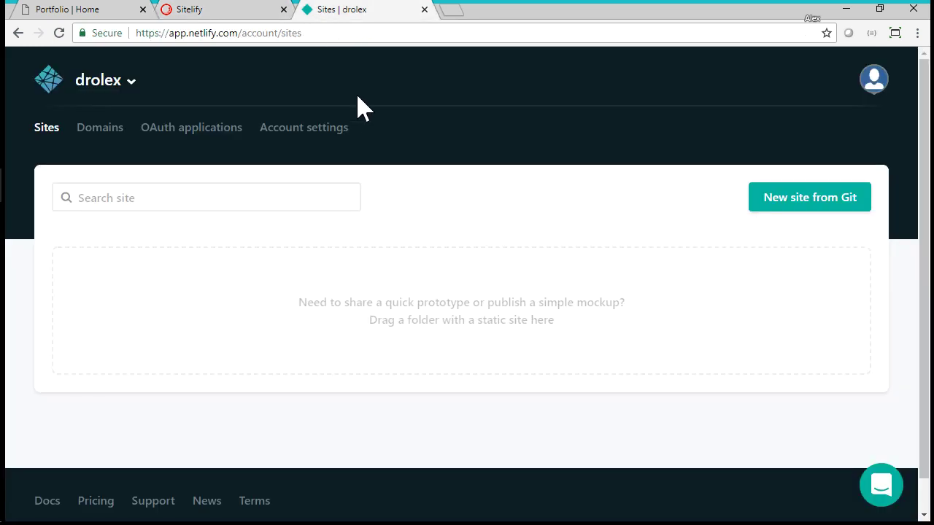
key("F5")
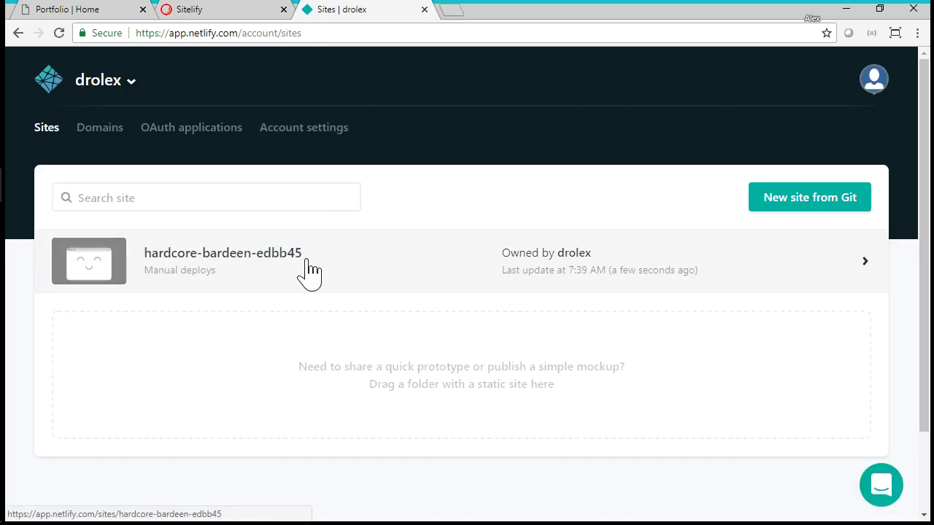
left_click(309, 261)
left_click(134, 280)
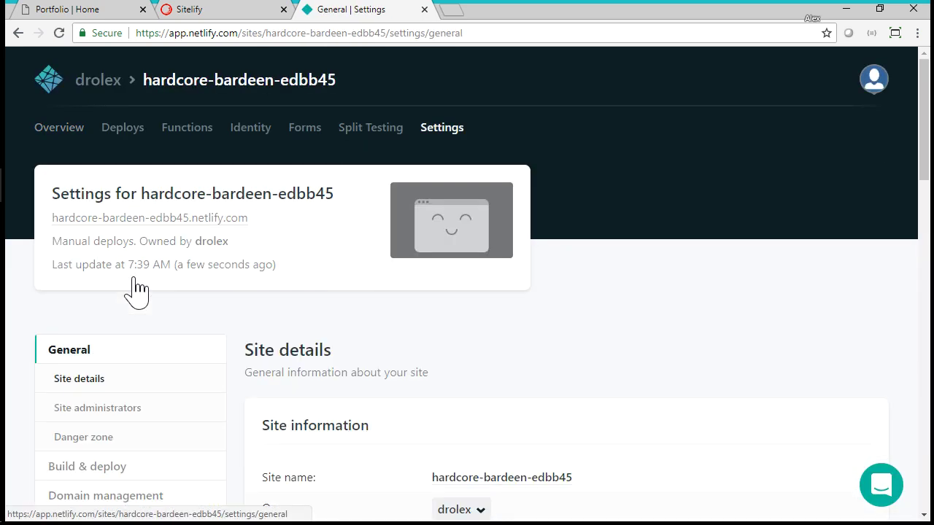
Step: Change the Netlify site name to sitelify and save it
scroll(219, 336, "down", 5)
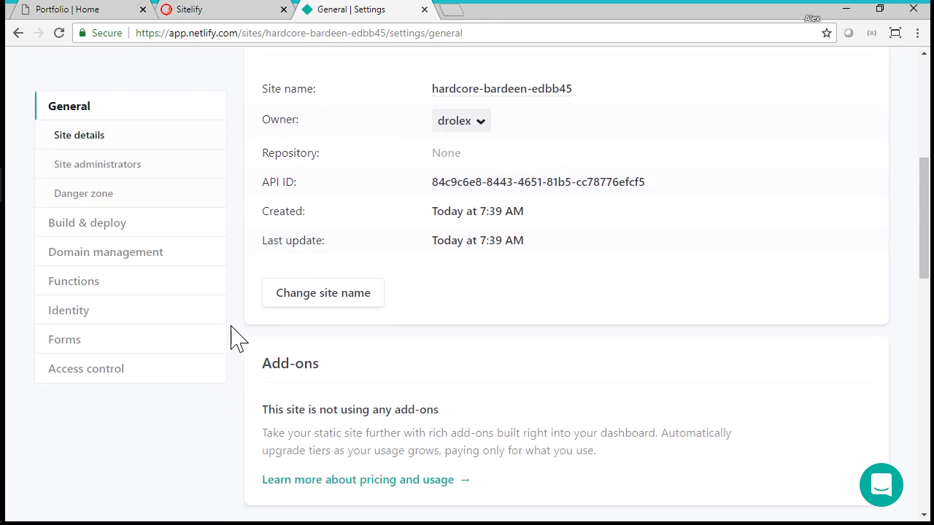
left_click(348, 303)
left_click_drag(426, 299, 163, 299)
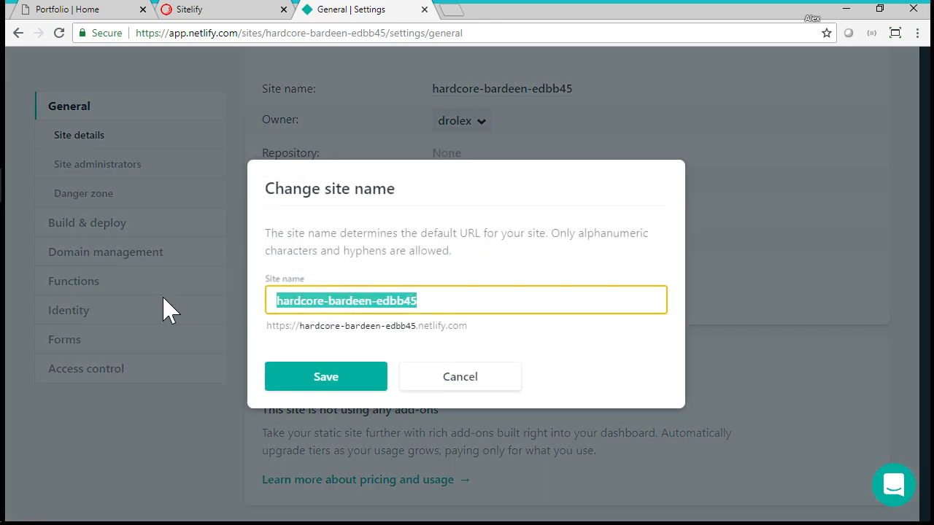
type("sitelift")
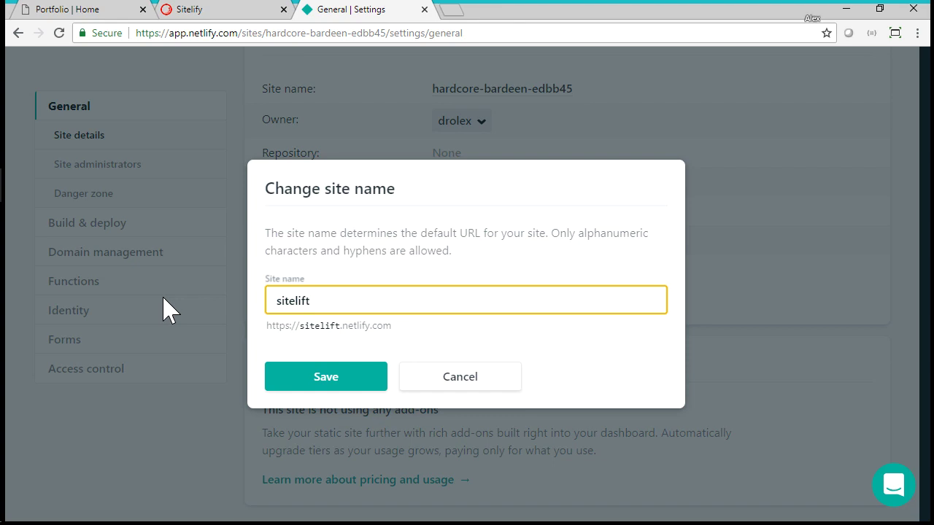
key("BackSpace")
type("y")
left_click(329, 380)
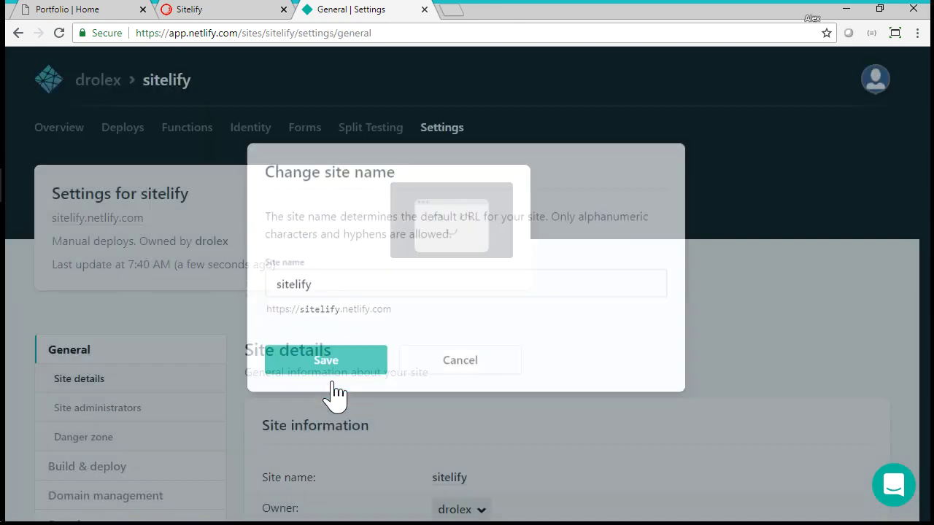
Step: Return to the sitelify item in the Sitecore Content Editor and deploy its site to Netlify
scroll(334, 394, "up", 5)
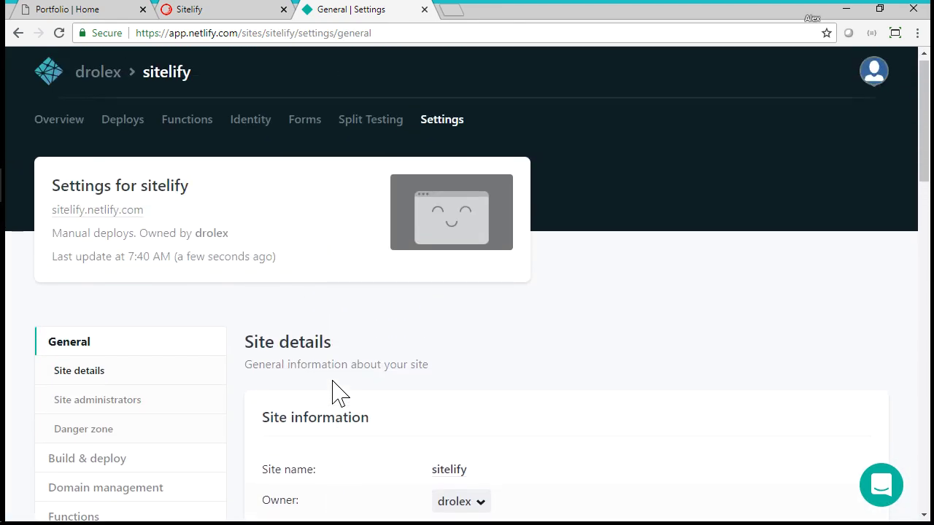
left_click(196, 13)
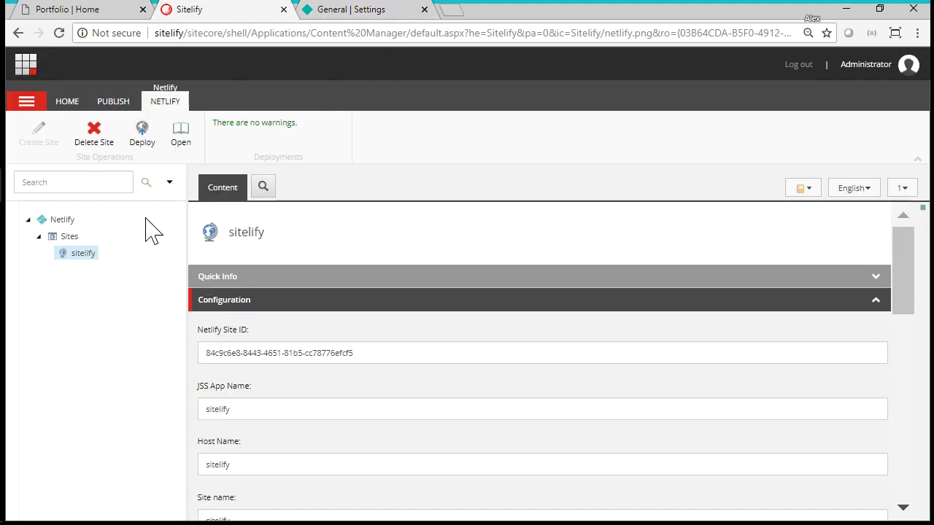
left_click(141, 148)
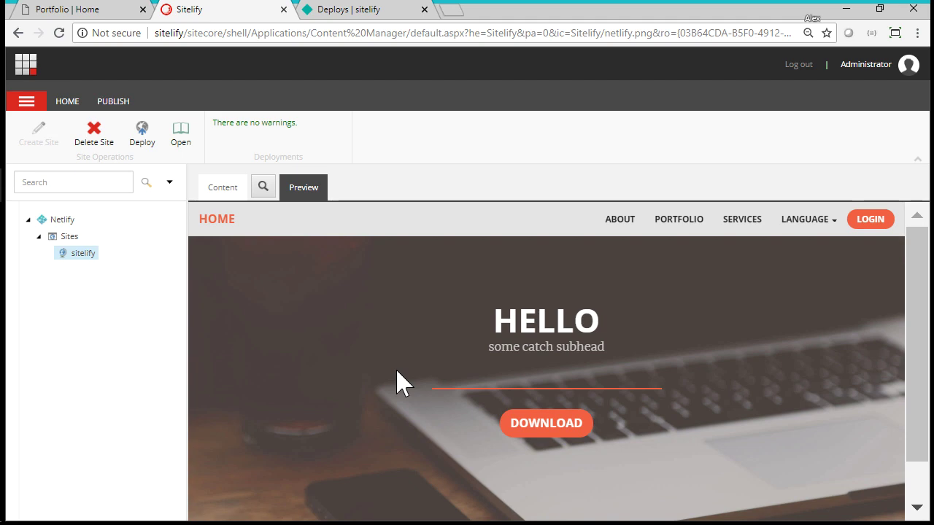
Step: Switch to the Netlify dashboard and check the production deploy in the sitelify deploy list
left_click(365, 12)
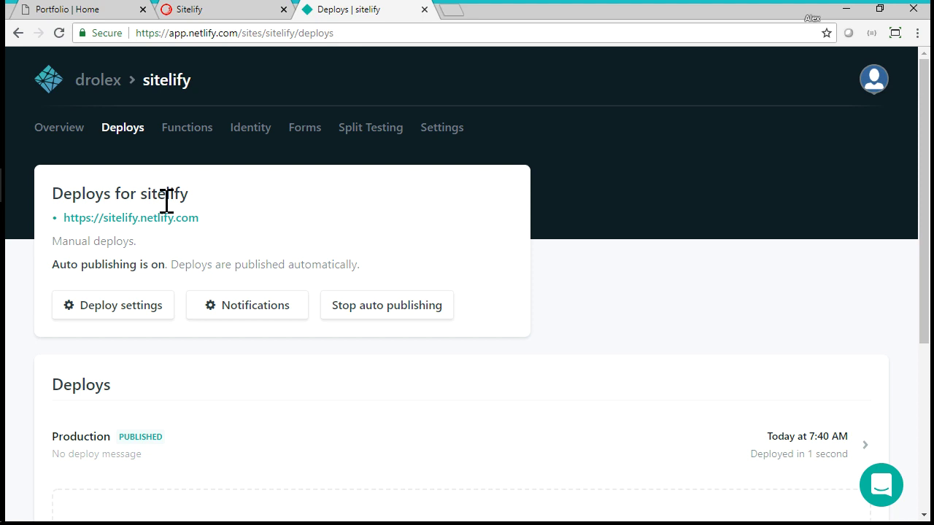
scroll(188, 385, "down", 1)
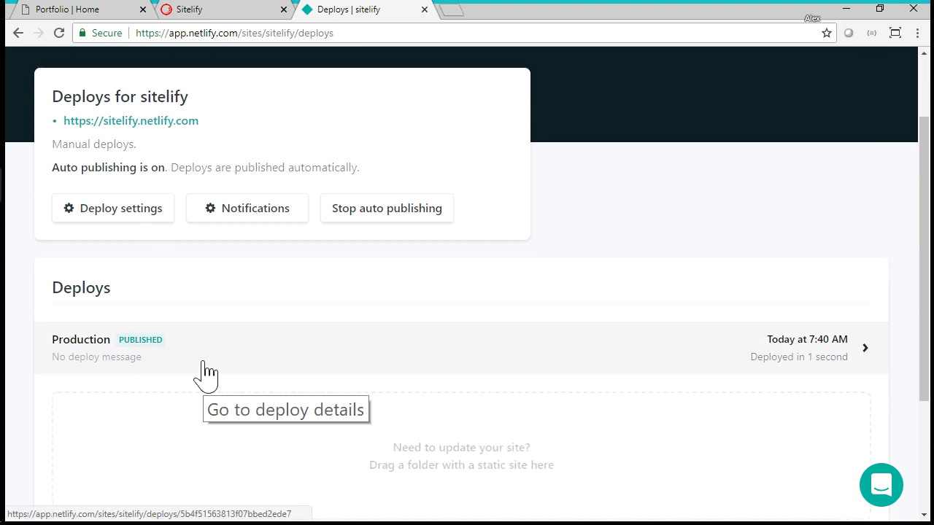
scroll(206, 374, "up", 1)
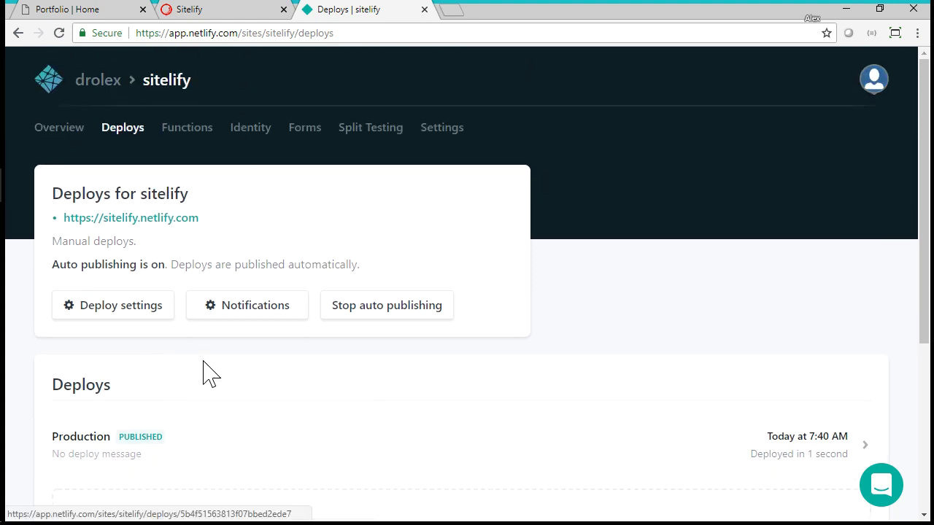
Step: Open the deployed site sitelify.netlify.com, browse its Services and home pages, and view and dismiss the download form
left_click(175, 220)
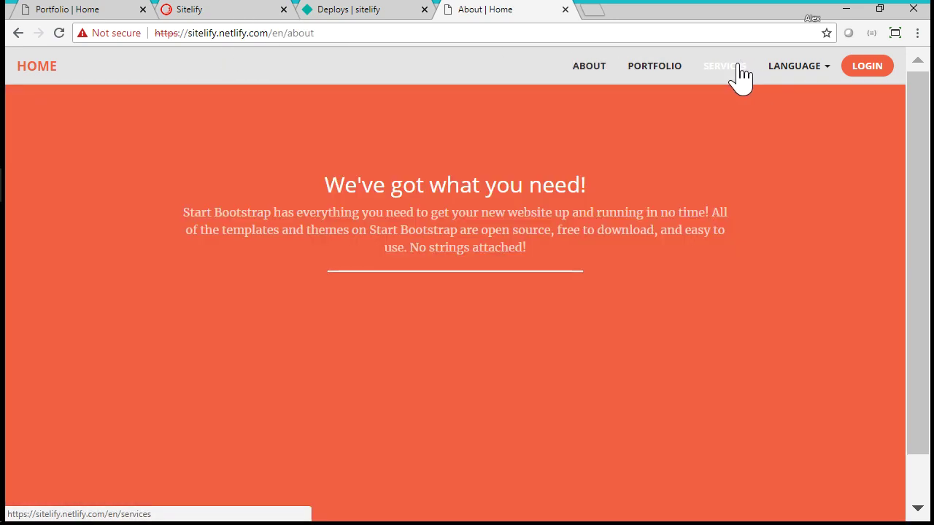
left_click(738, 73)
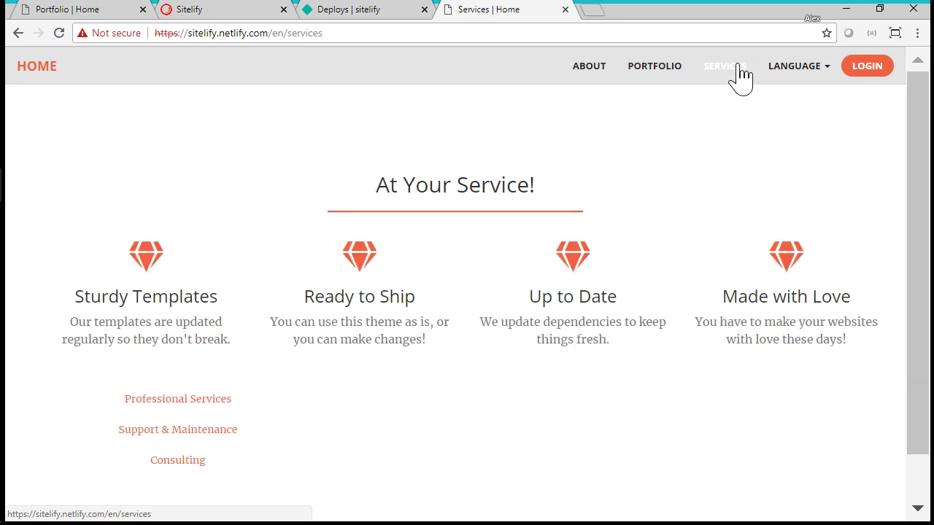
left_click(38, 73)
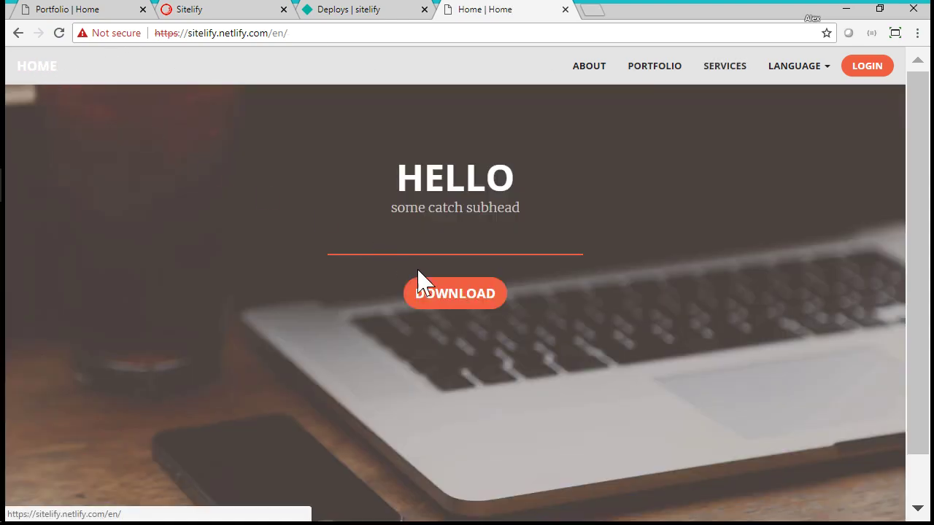
left_click(447, 296)
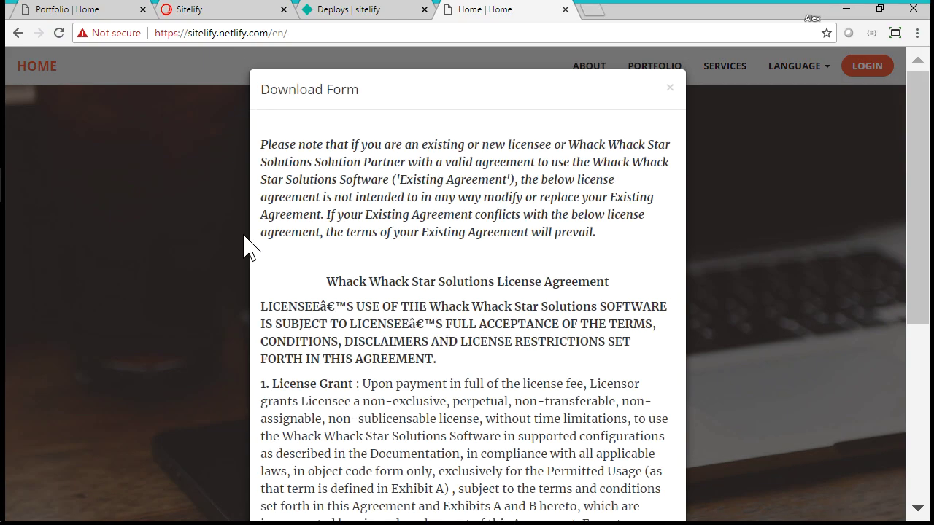
left_click(166, 232)
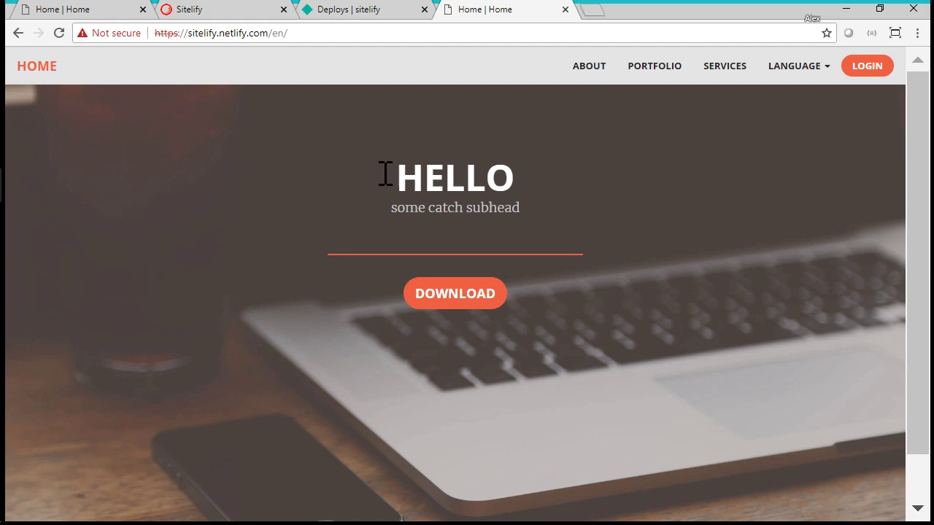
Step: Switch to the Experience Editor, change the home page headline to HOWDY and save the page
left_click(86, 16)
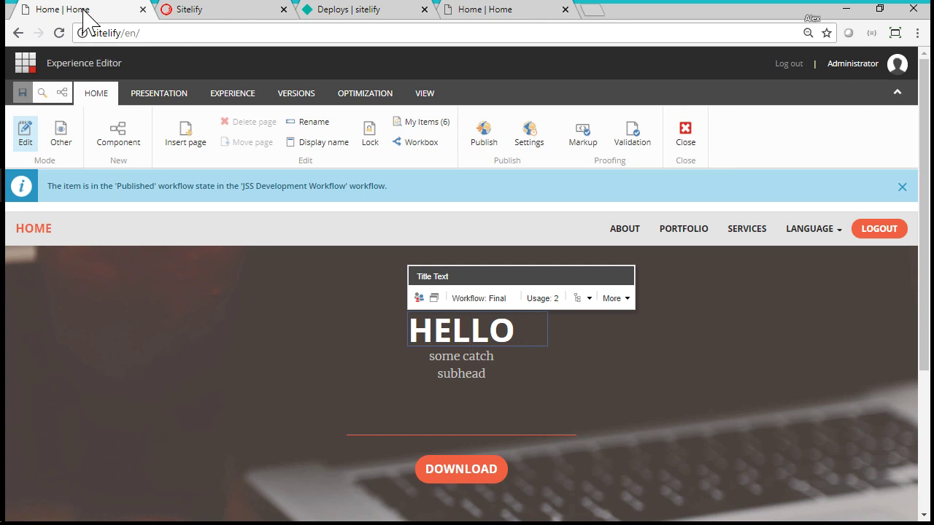
left_click(513, 332)
key("BackSpace")
key("BackSpace")
key("BackSpace")
key("BackSpace")
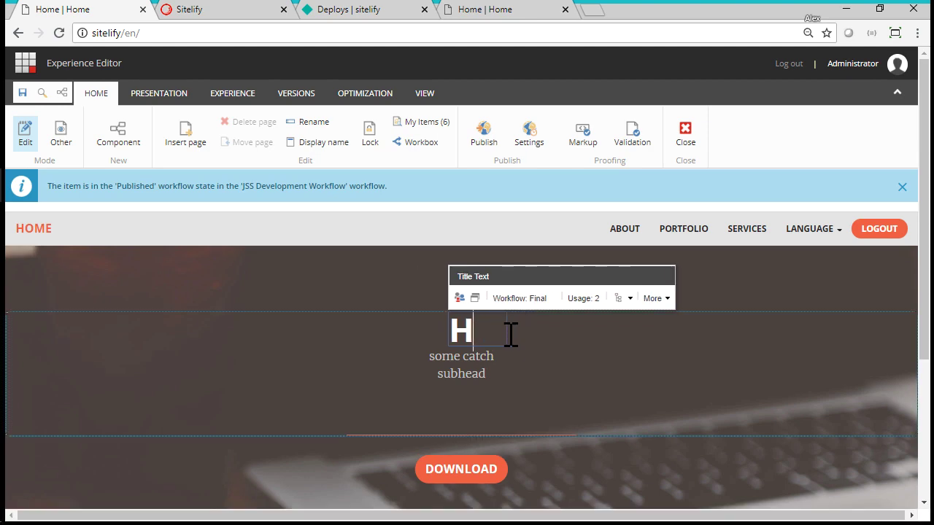
type("OWDY")
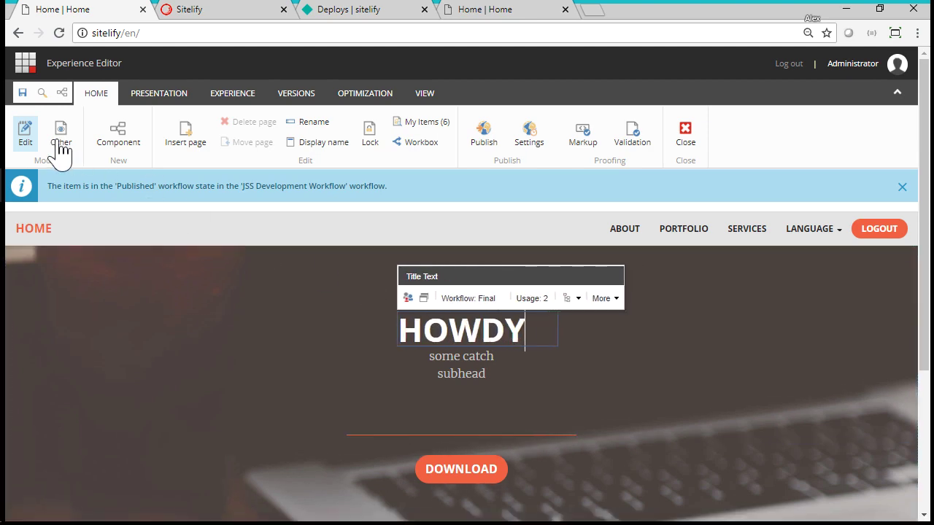
left_click(23, 93)
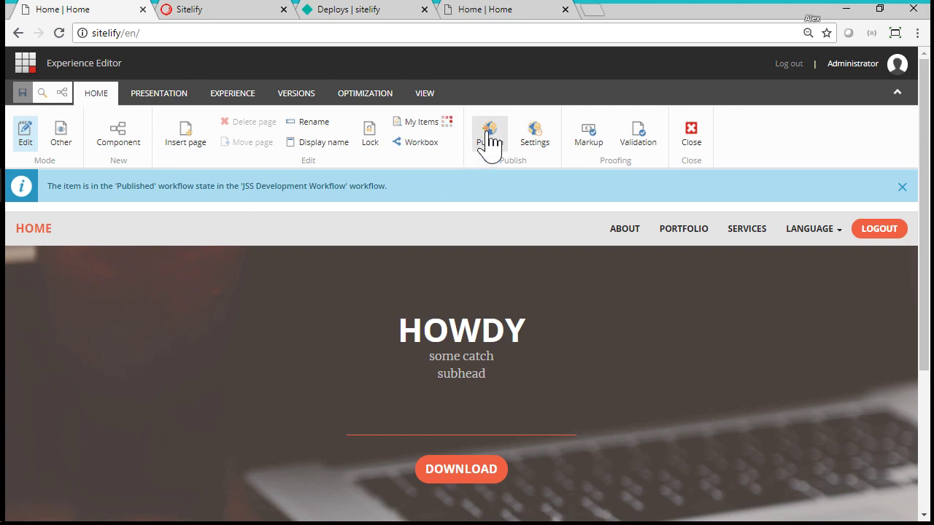
Step: Smart publish the home page with its related items to the Internet (web) target and close the publishing dialog
left_click(489, 140)
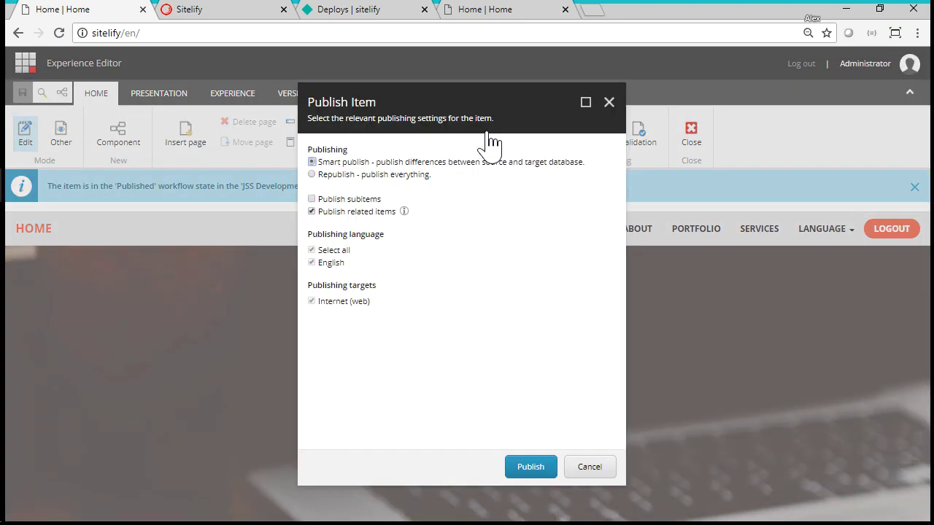
left_click(533, 467)
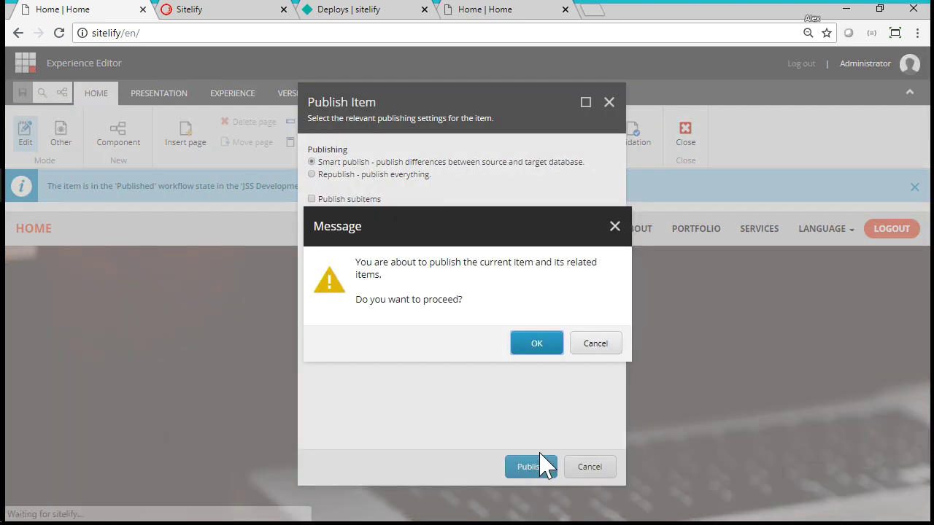
left_click(537, 346)
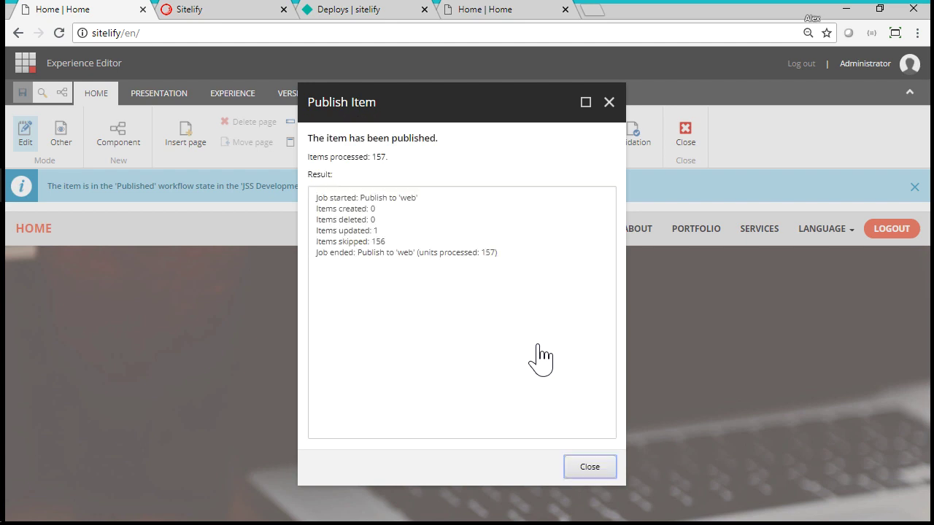
left_click(594, 470)
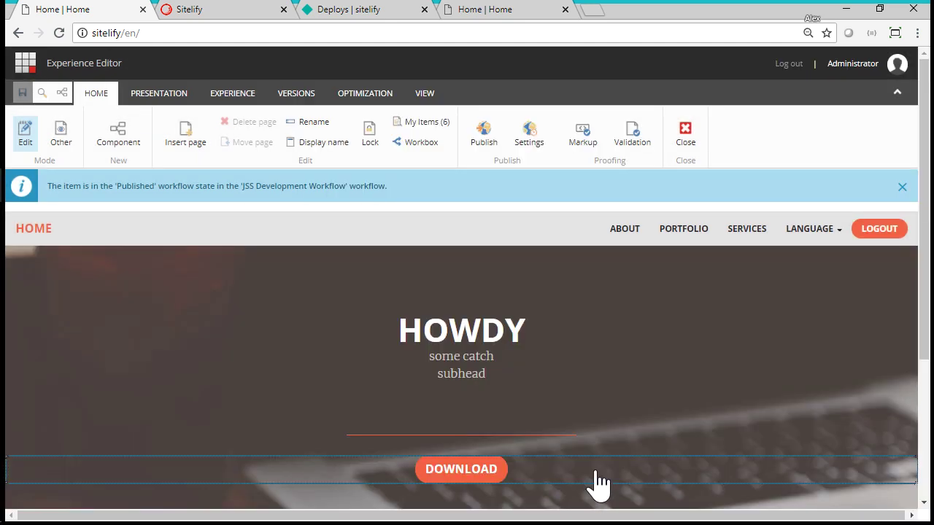
left_click(578, 404)
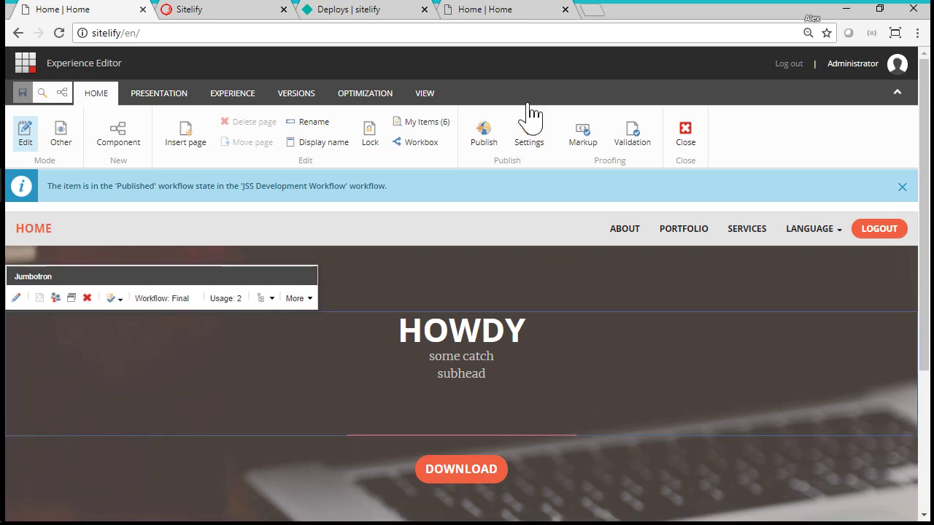
Step: Reload the live Netlify site and check the headline on its home page
left_click(488, 11)
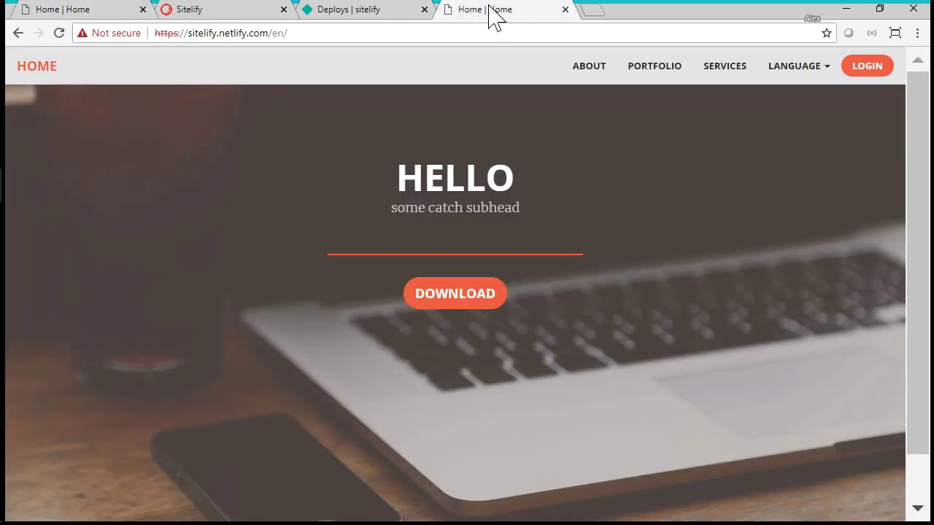
left_click(60, 33)
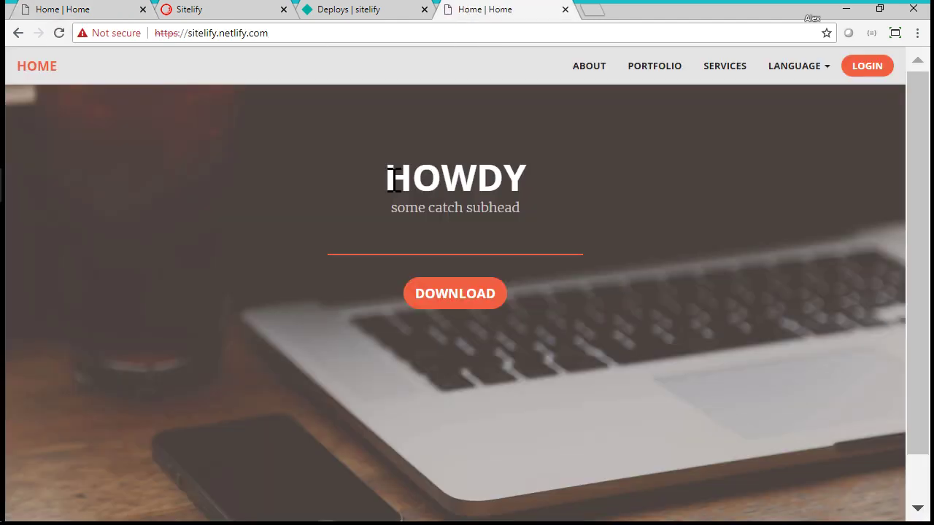
double_click(390, 180)
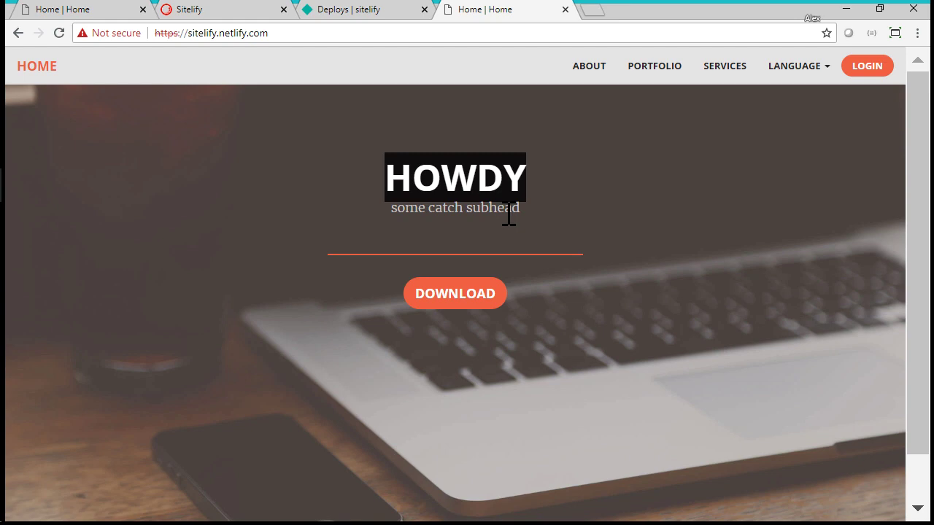
left_click(554, 328)
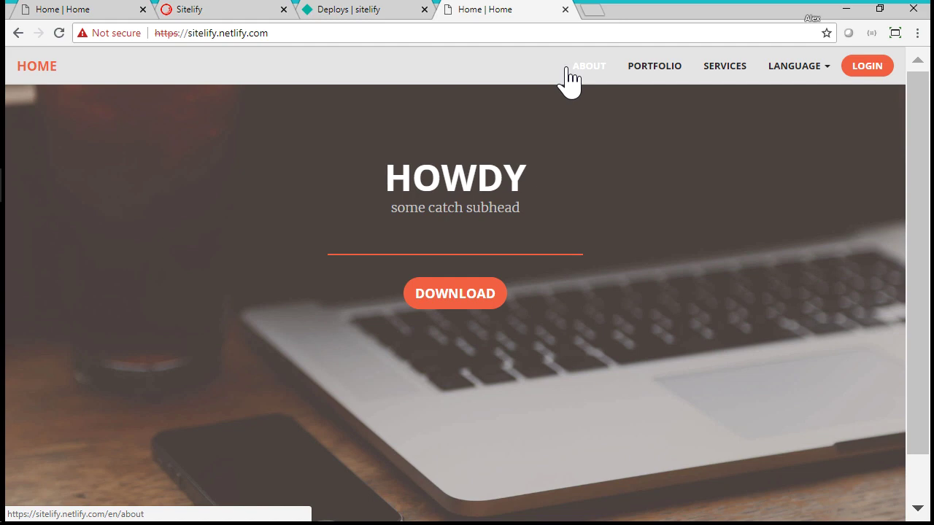
Step: Open the browser's network monitor on the live site, enlarge it and filter the XHR requests by beacon
key("ctrl+shift+i")
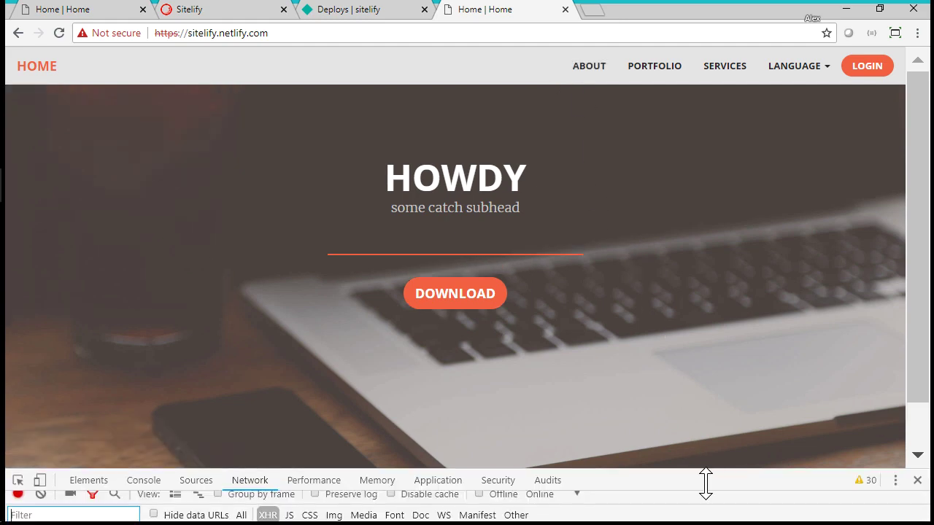
left_click_drag(704, 481, 702, 362)
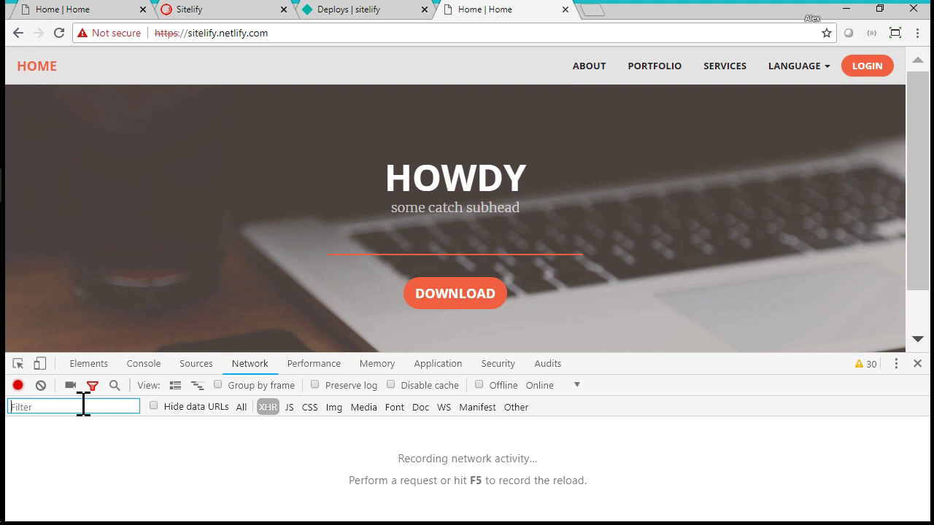
type("beacon")
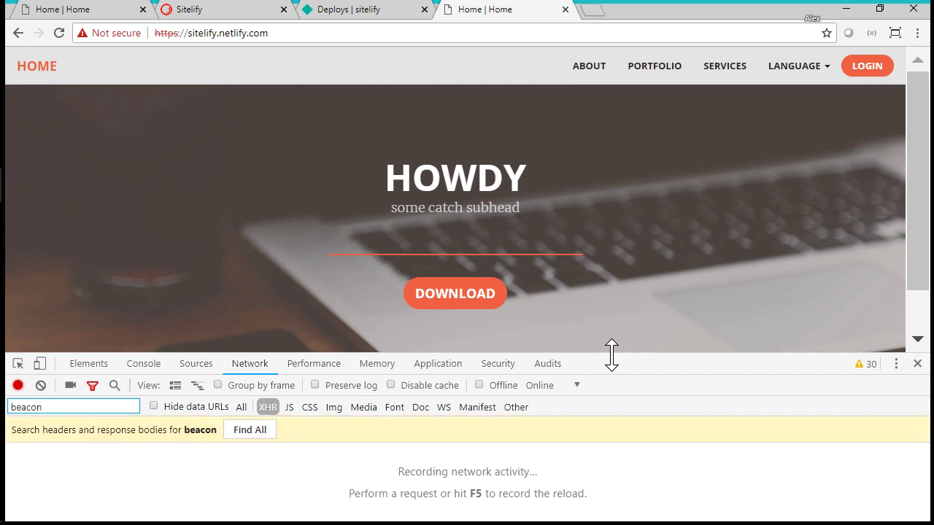
left_click_drag(625, 365, 626, 339)
Step: Visit the About, Services and home pages of the live site and examine the tracking requests they send
left_click(591, 69)
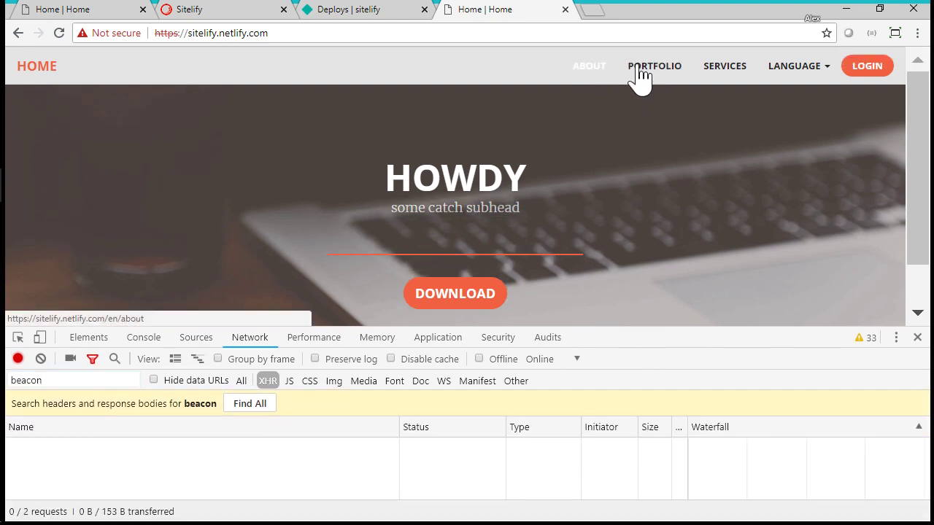
left_click(729, 66)
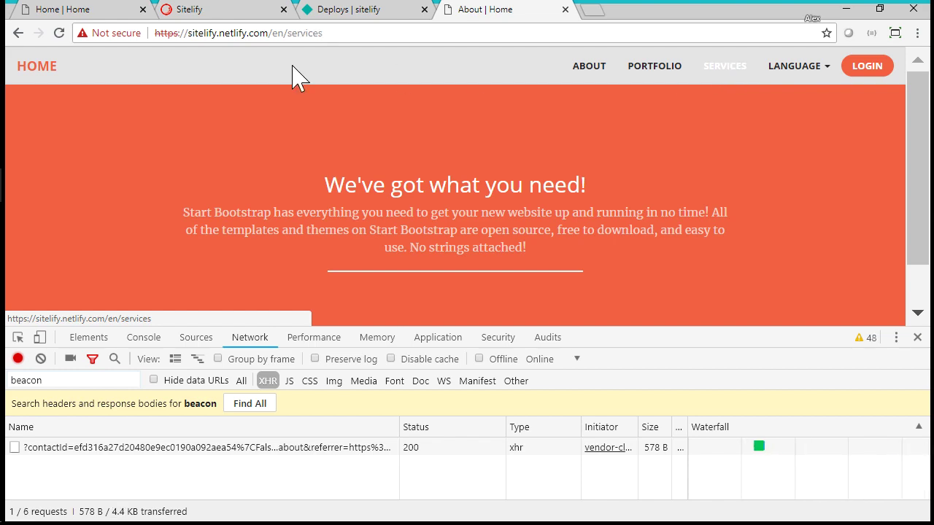
left_click(52, 71)
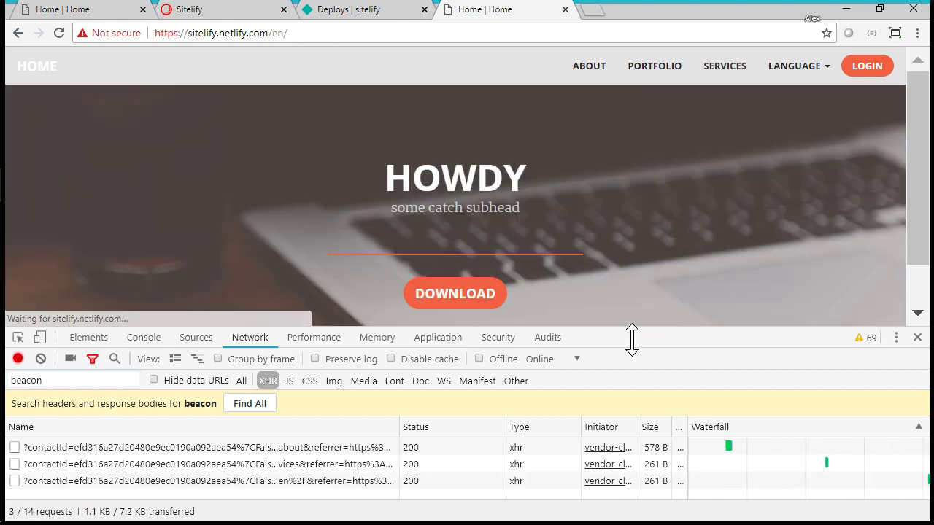
left_click_drag(629, 334, 629, 269)
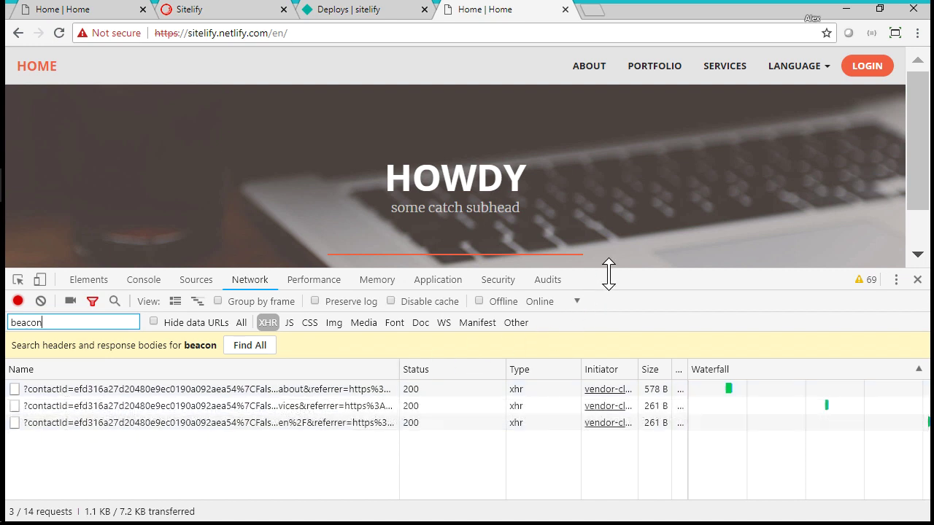
Step: Open the download form on the live home page and examine the goal tracking request it sends
left_click_drag(609, 271, 591, 372)
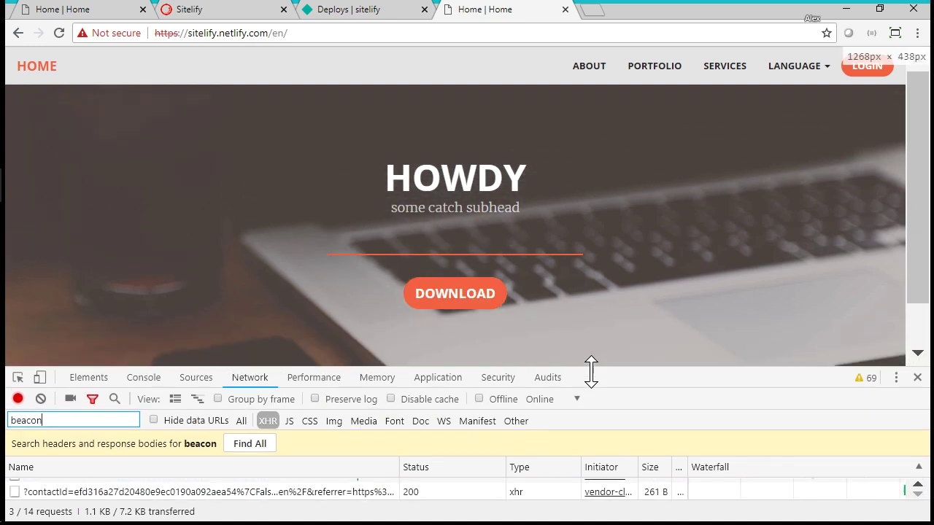
left_click(463, 302)
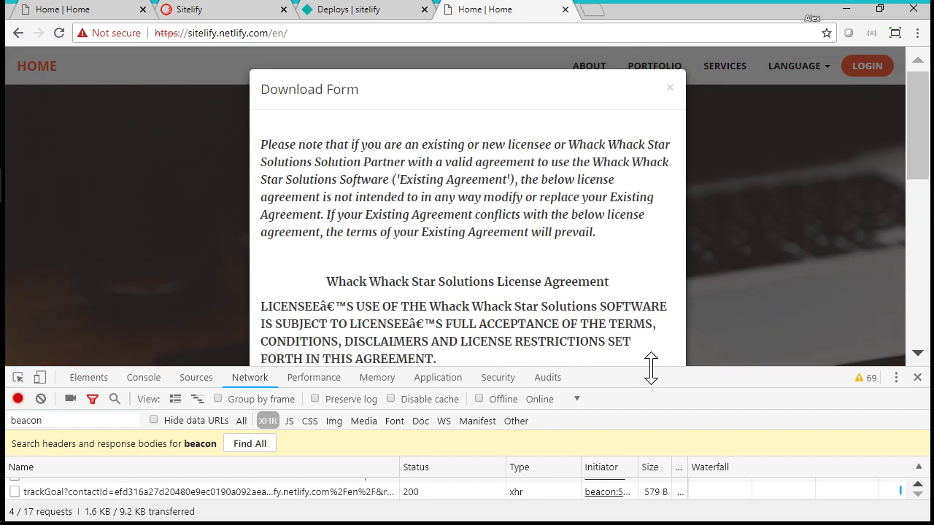
left_click_drag(652, 368, 636, 205)
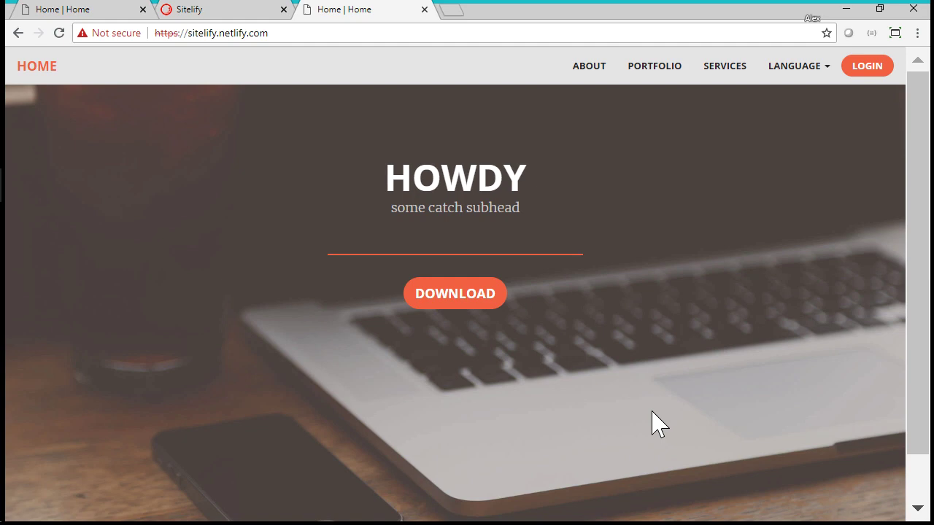
Step: Switch to the Experience Editor and preview the Jumbotron's Default and returning personalization conditions
left_click(90, 12)
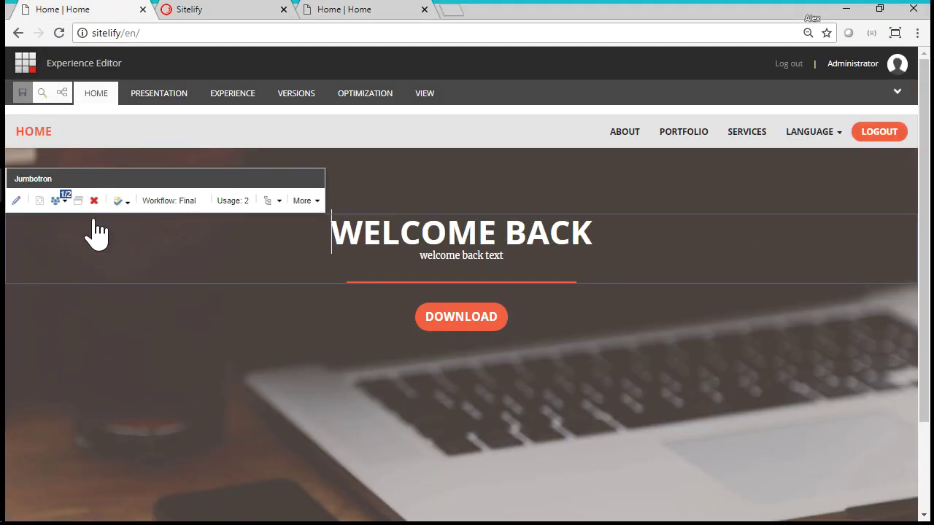
left_click(65, 207)
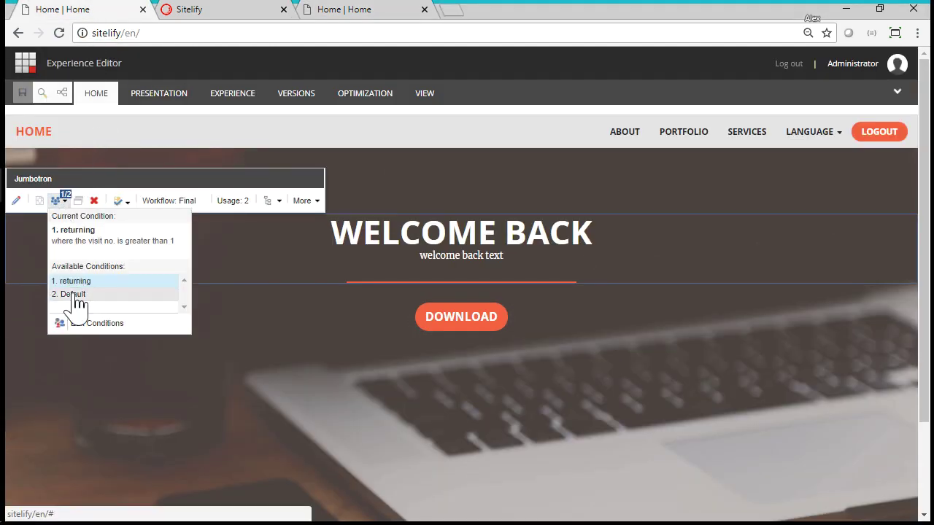
left_click(70, 295)
left_click(60, 203)
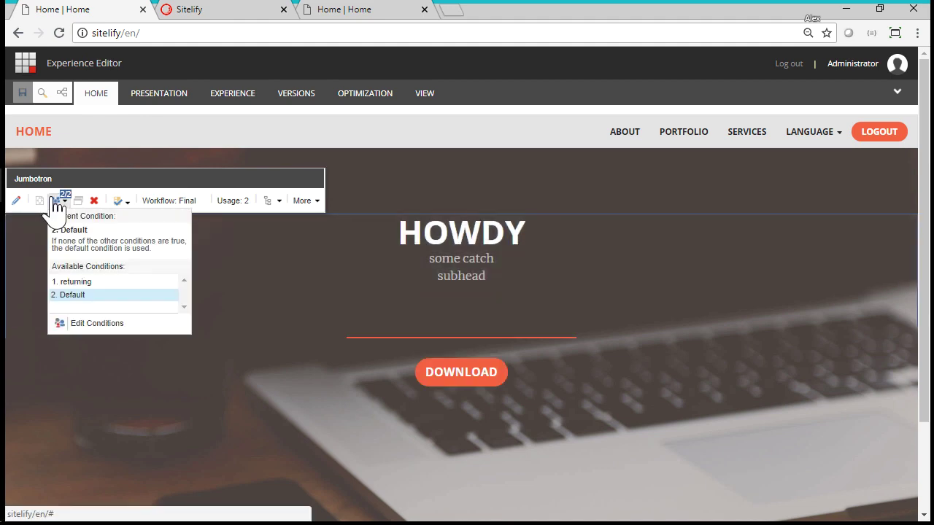
left_click(86, 284)
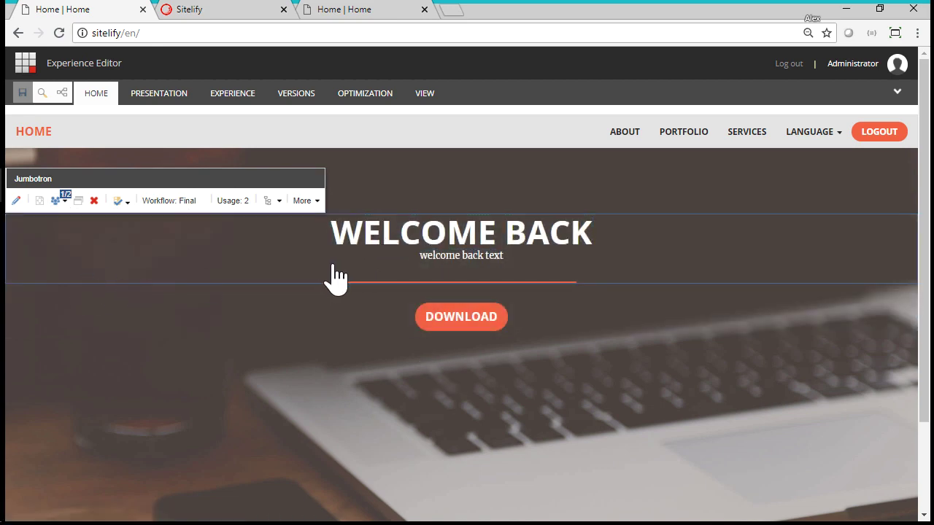
Step: Preview the Download Callout's first personalization condition on the home page
left_click(332, 321)
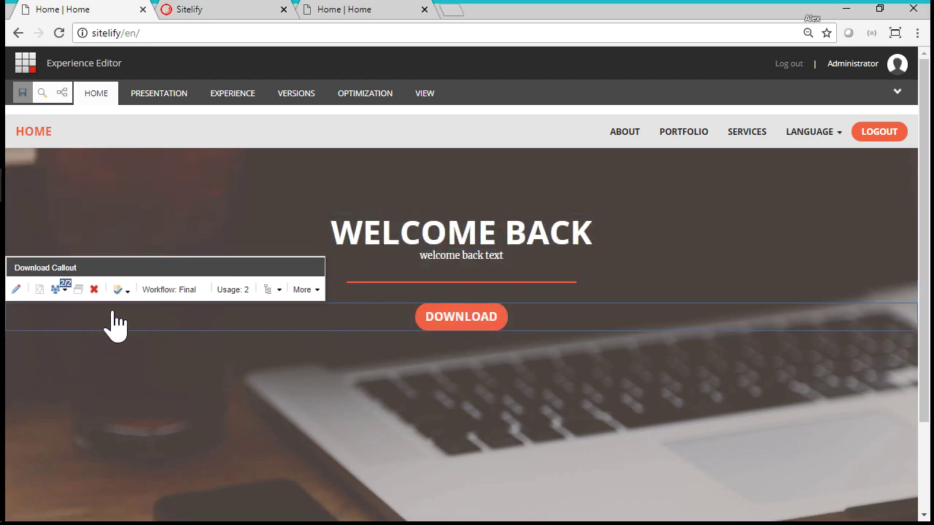
left_click(58, 289)
left_click(91, 372)
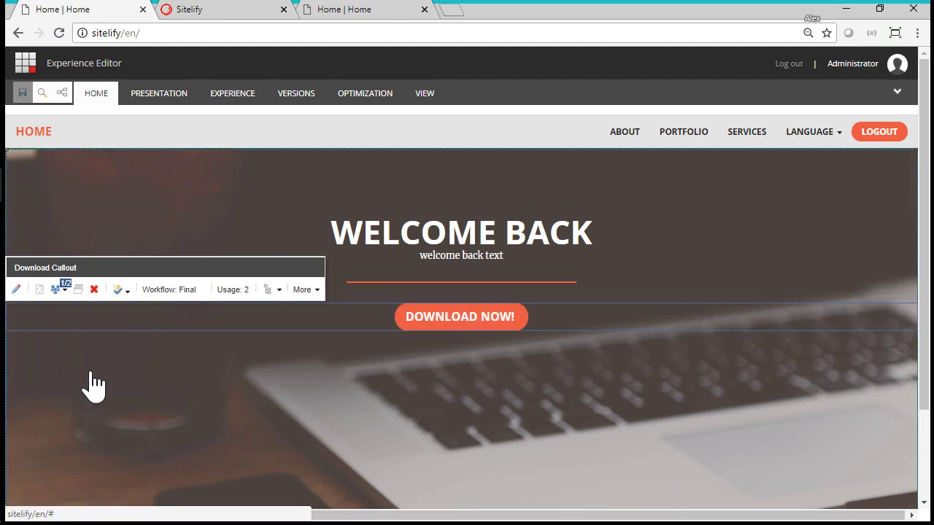
left_click(442, 320)
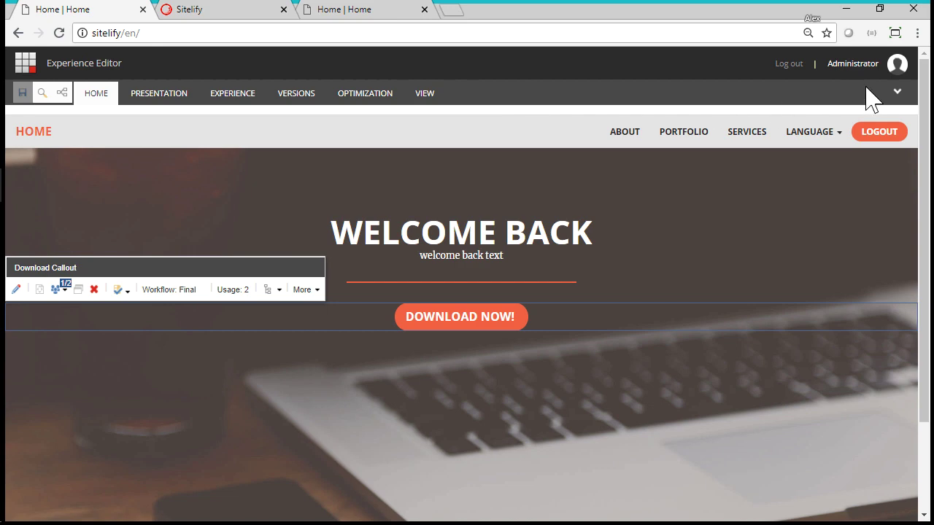
Step: Publish the home page together with its related items using Smart publish
left_click(896, 92)
left_click(479, 140)
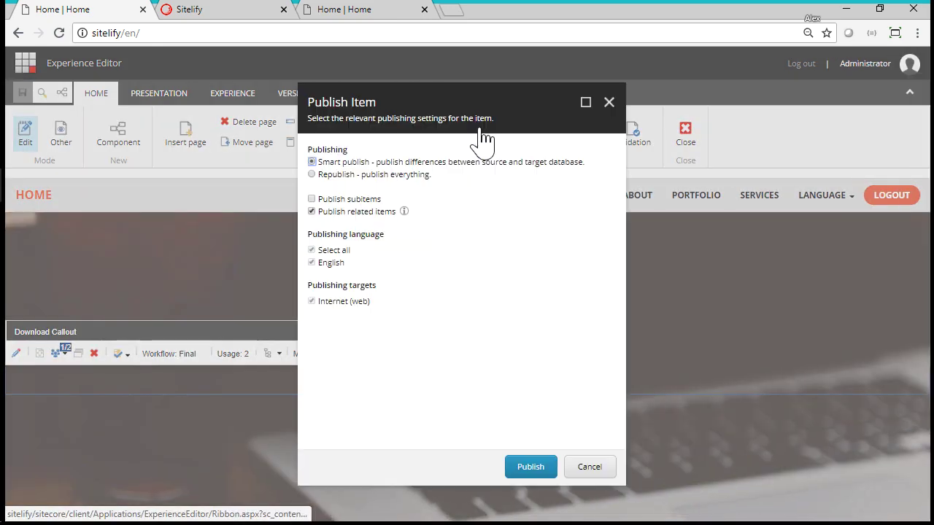
left_click(531, 470)
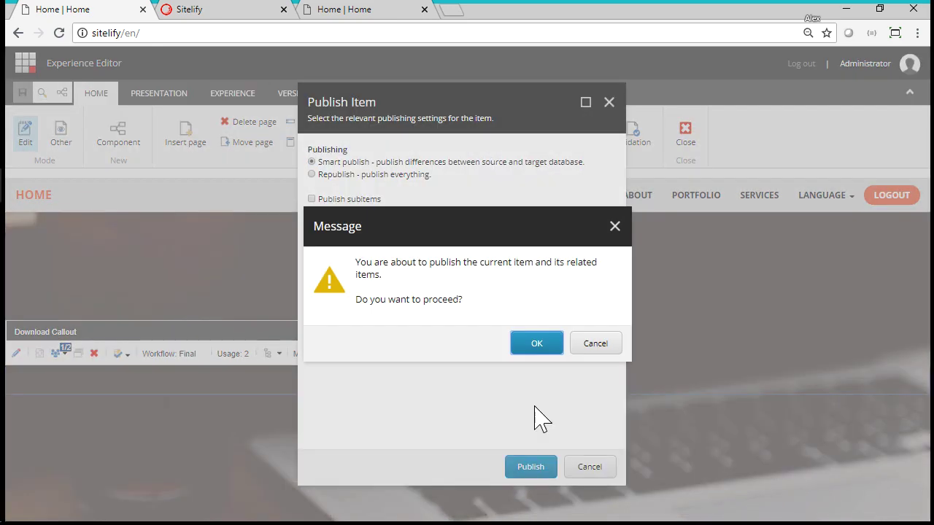
left_click(536, 347)
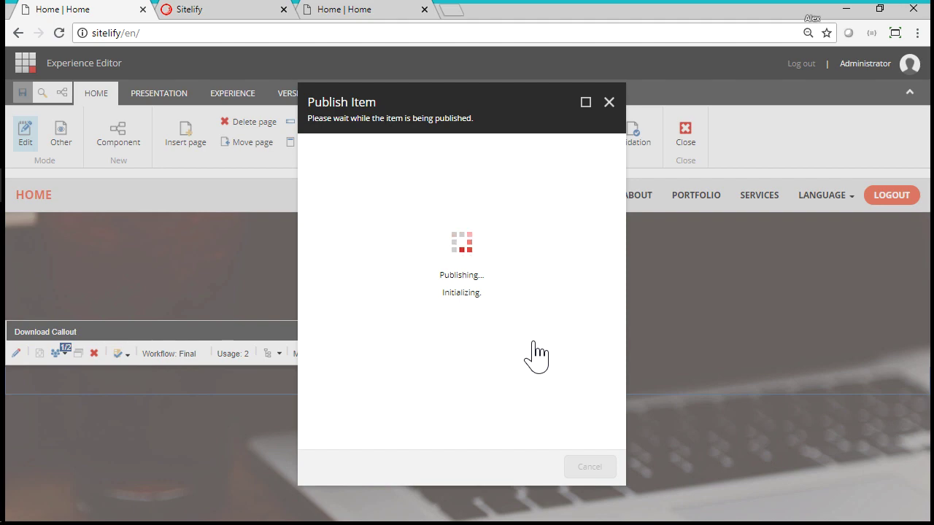
Step: Return to the live Netlify site, reload its home page and check the headline and subhead
left_click(243, 11)
left_click(339, 10)
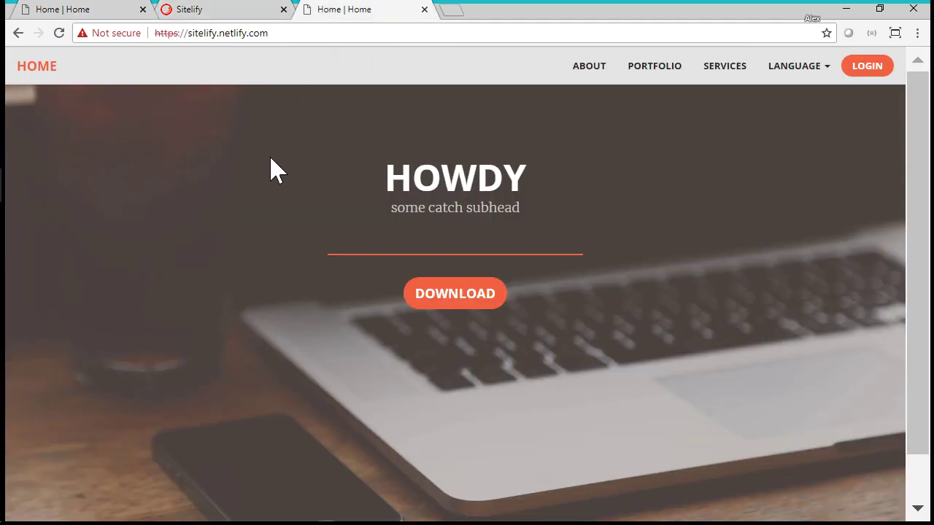
left_click(57, 34)
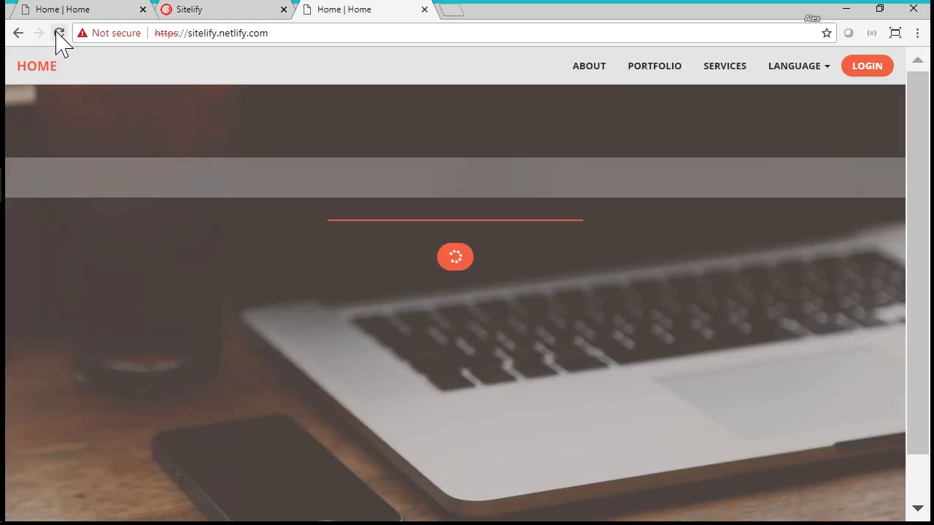
left_click(291, 32)
key("Return")
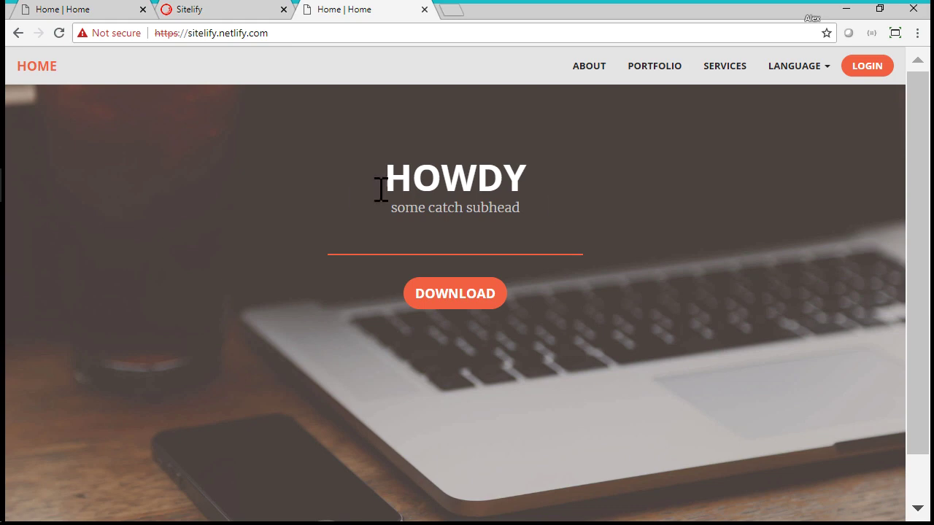
left_click_drag(379, 187, 517, 242)
left_click(517, 241)
left_click_drag(387, 166, 604, 186)
left_click(349, 288)
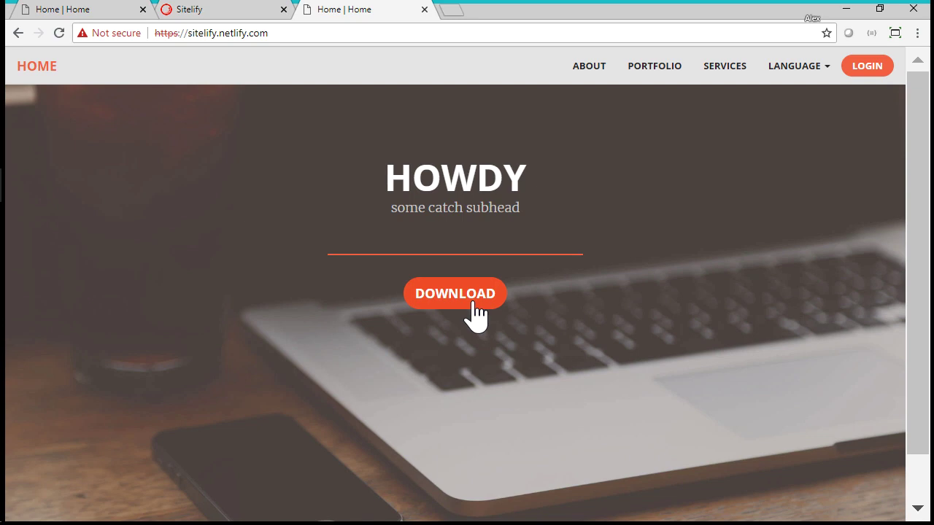
Step: Open the browser's network monitor, reload the home page and filter the XHR requests by sitecore/api
key("ctrl+shift+i")
left_click_drag(652, 353, 652, 338)
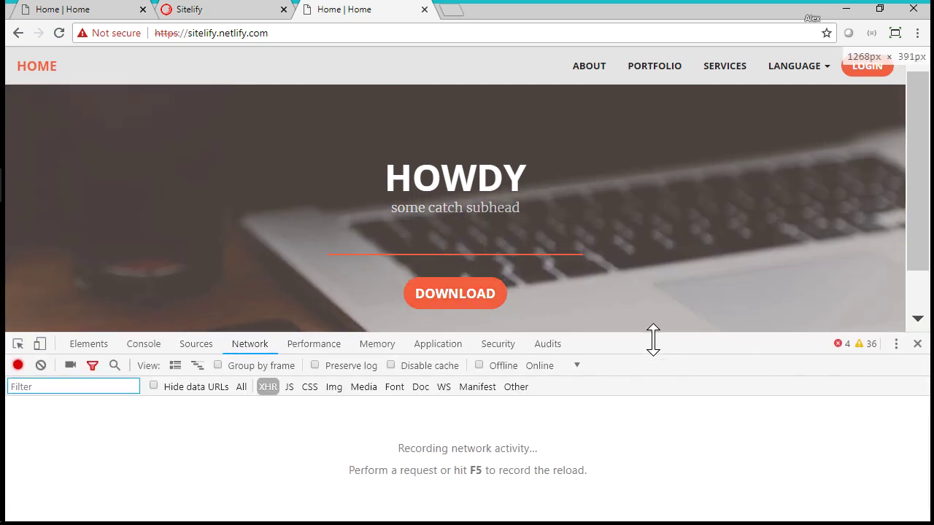
type("sitecore")
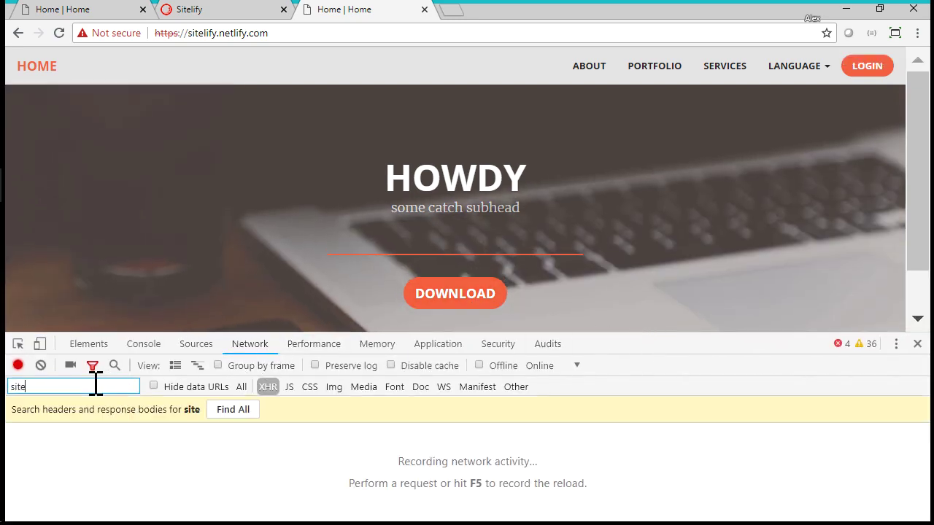
left_click(52, 66)
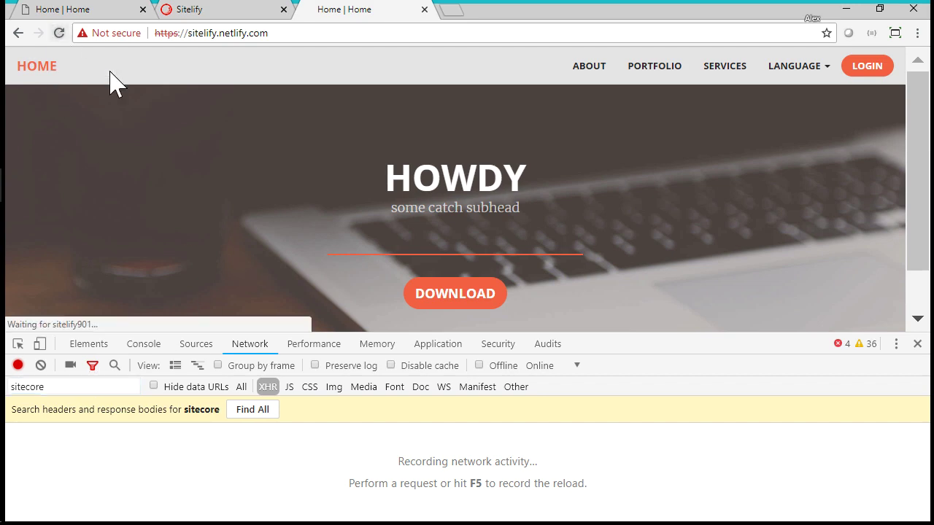
left_click_drag(652, 334, 641, 272)
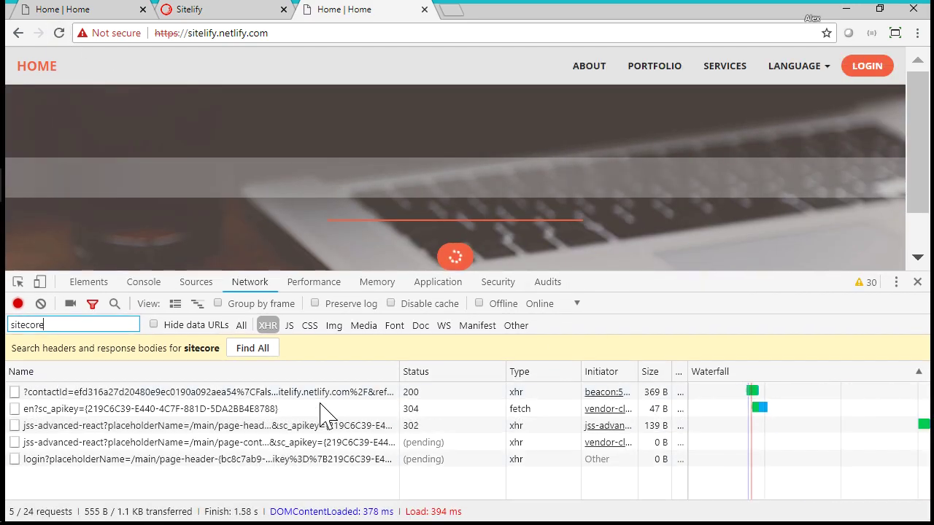
key("ctrl+plus")
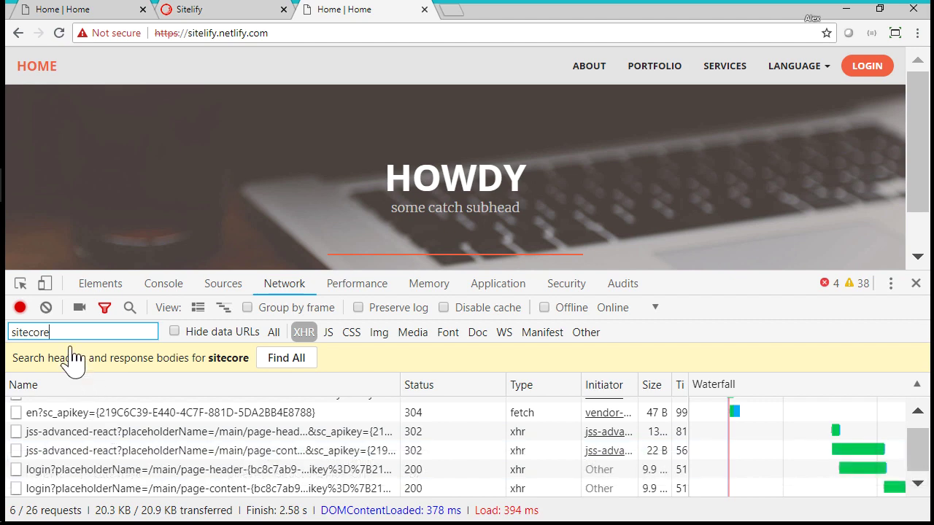
type("/api")
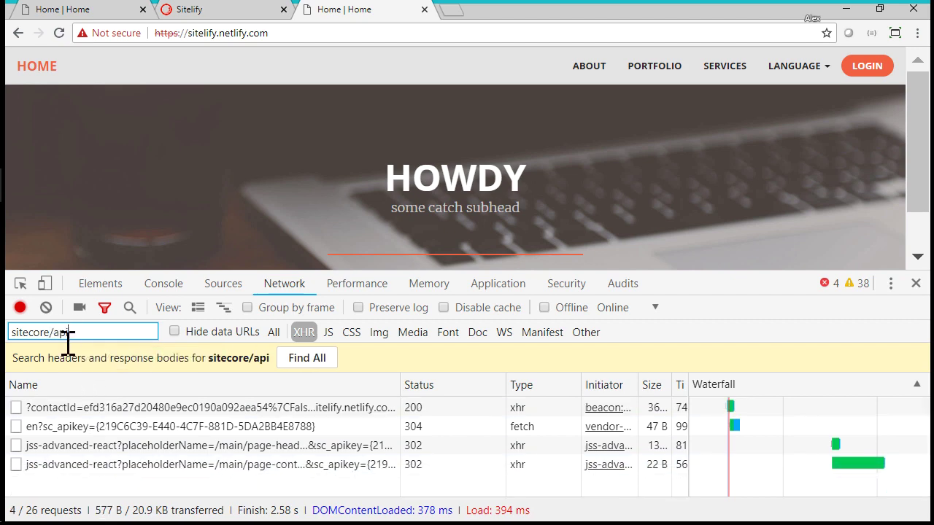
Step: Examine the responses of the page-header and page-content placeholder requests, then shrink the network monitor
left_click(77, 448)
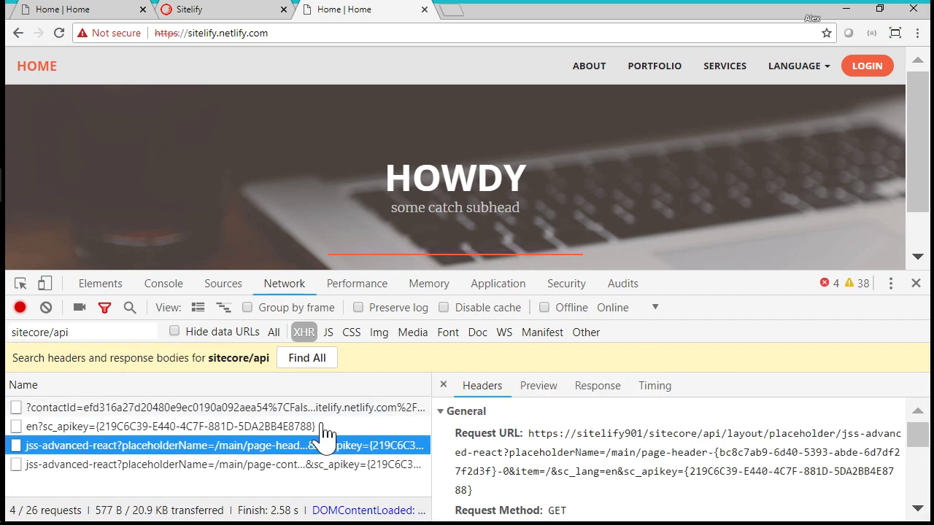
left_click(591, 391)
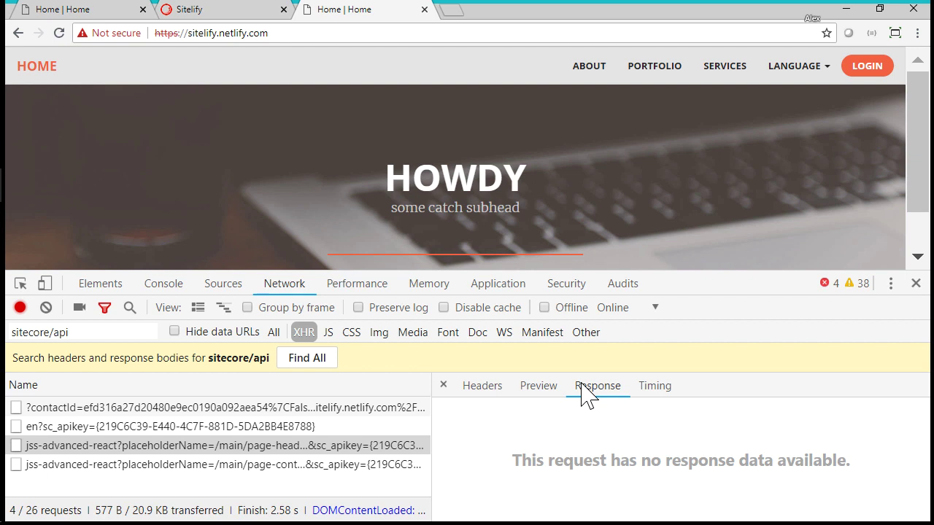
left_click(232, 465)
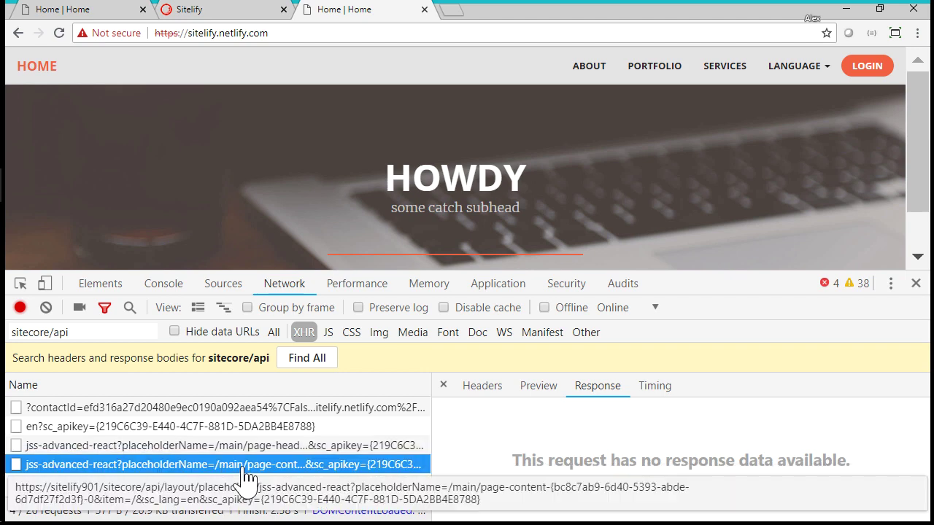
left_click(377, 227)
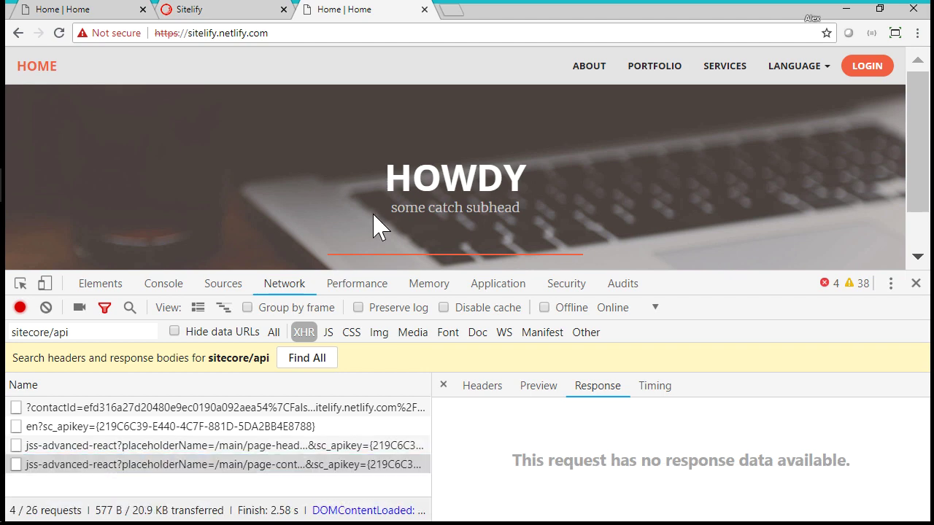
left_click_drag(662, 272, 660, 376)
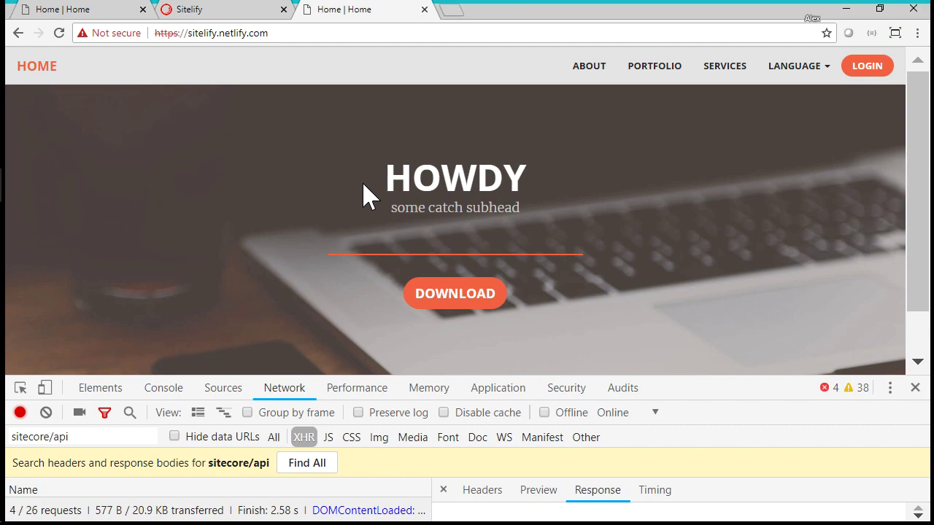
Step: Open sitelify.netlify.com in Firefox and check the personalized headline on its home page
key("super")
type("fire")
key("Return")
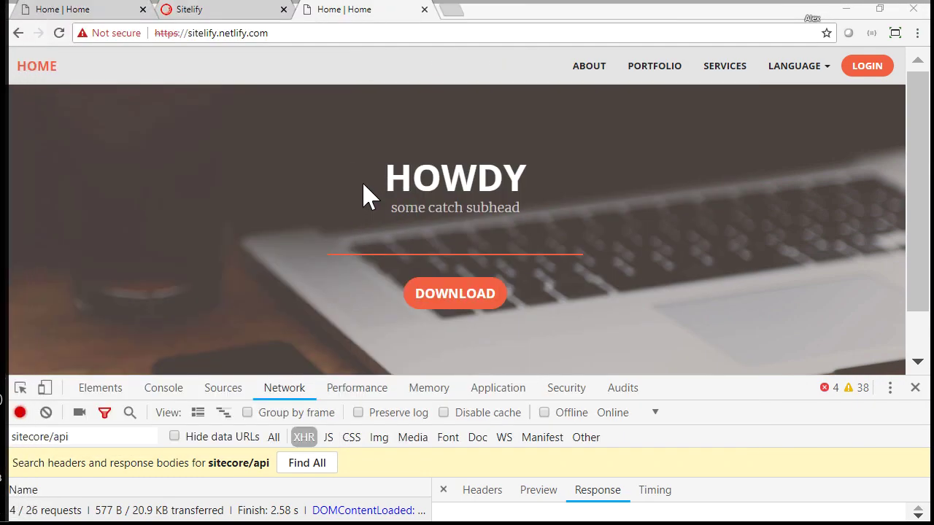
type("sitelify.netlify.com")
key("Return")
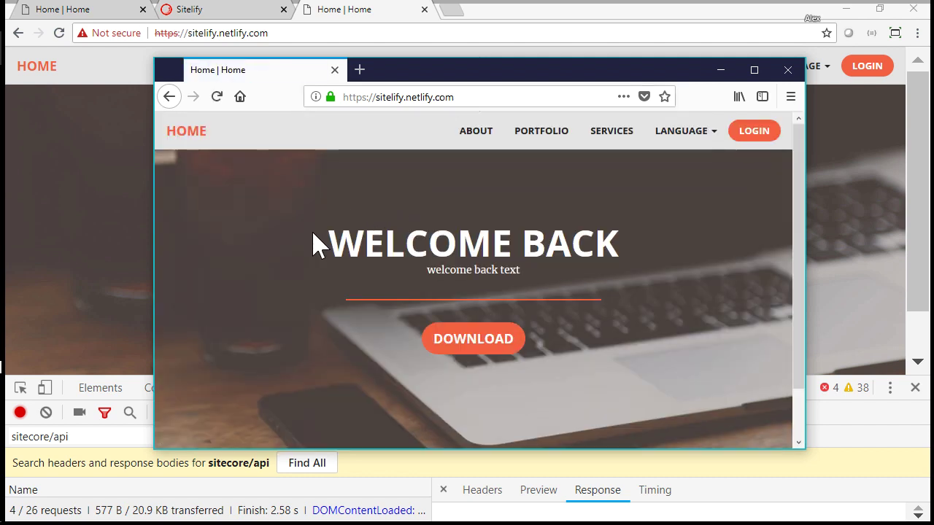
triple_click(532, 236)
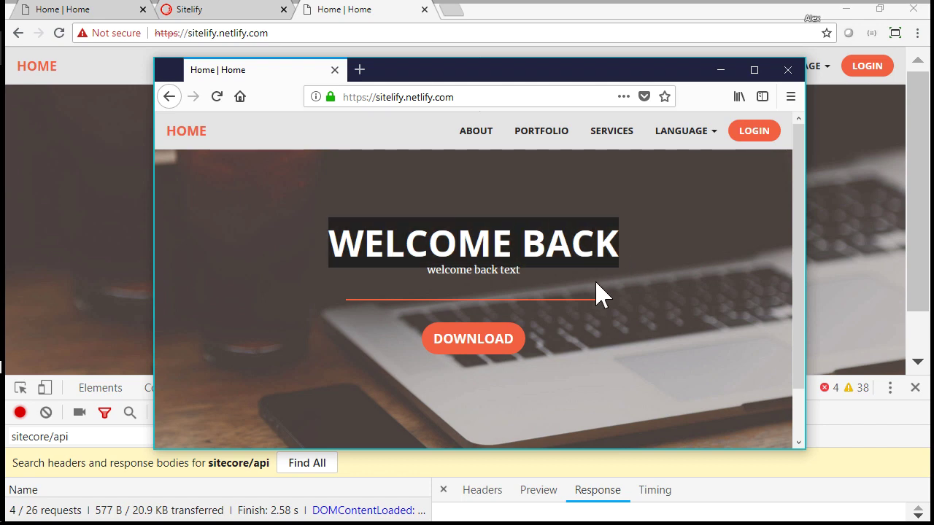
left_click(588, 267)
left_click_drag(510, 77, 502, 65)
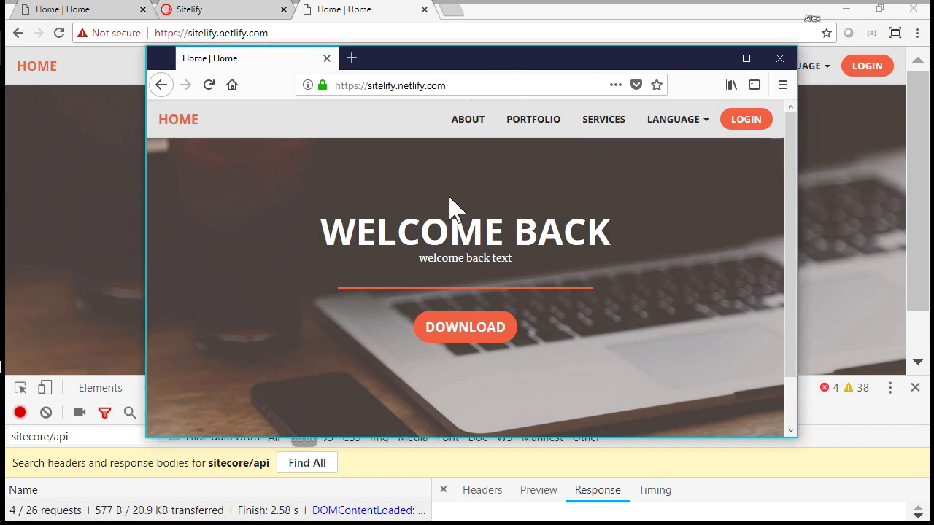
left_click_drag(304, 235, 594, 244)
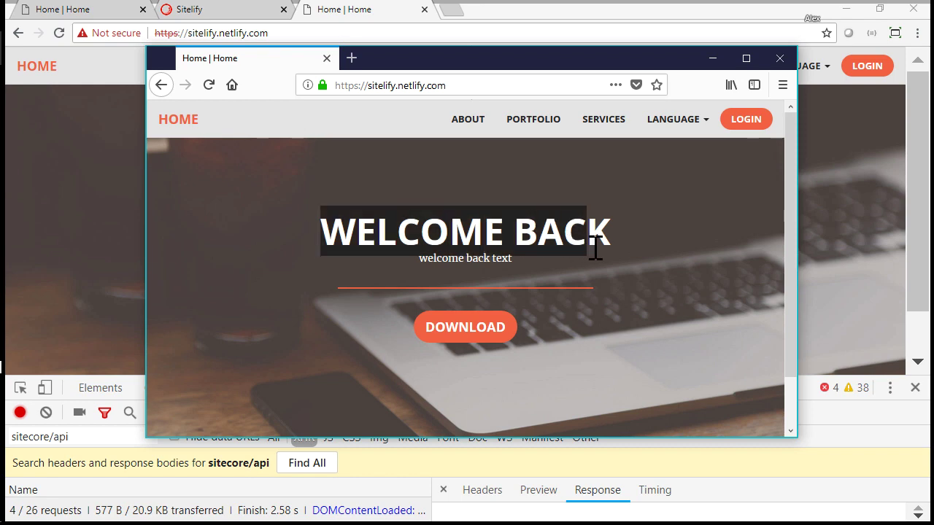
left_click(512, 174)
Step: Visit the About page in Firefox, return to the home page and check its headline and download callout
left_click(601, 124)
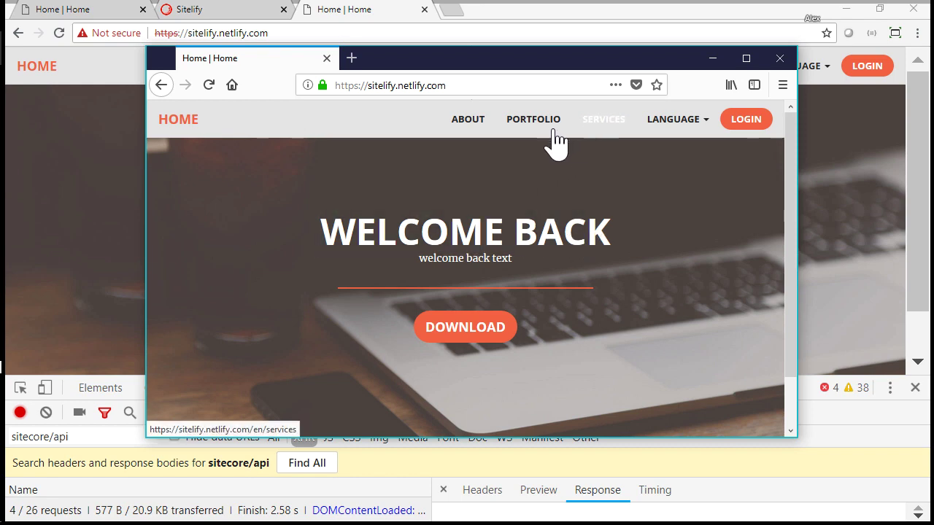
left_click(473, 133)
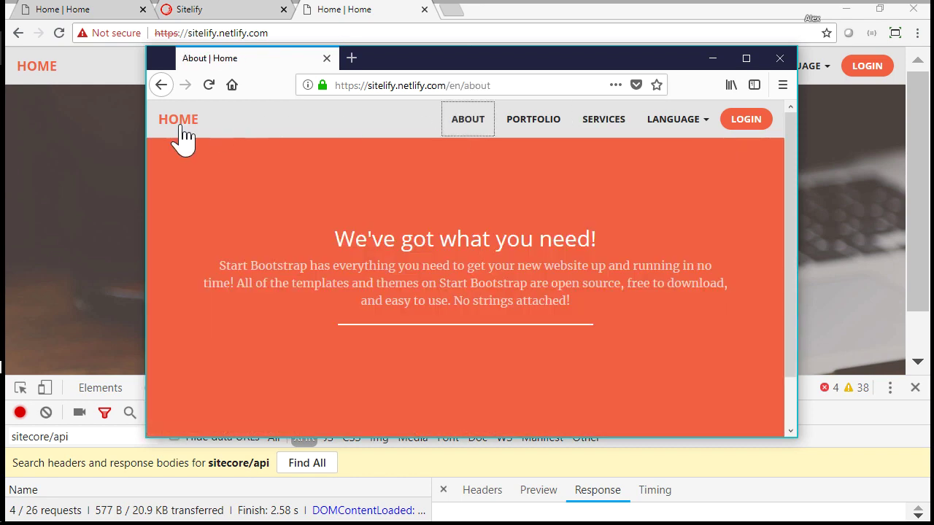
left_click(178, 137)
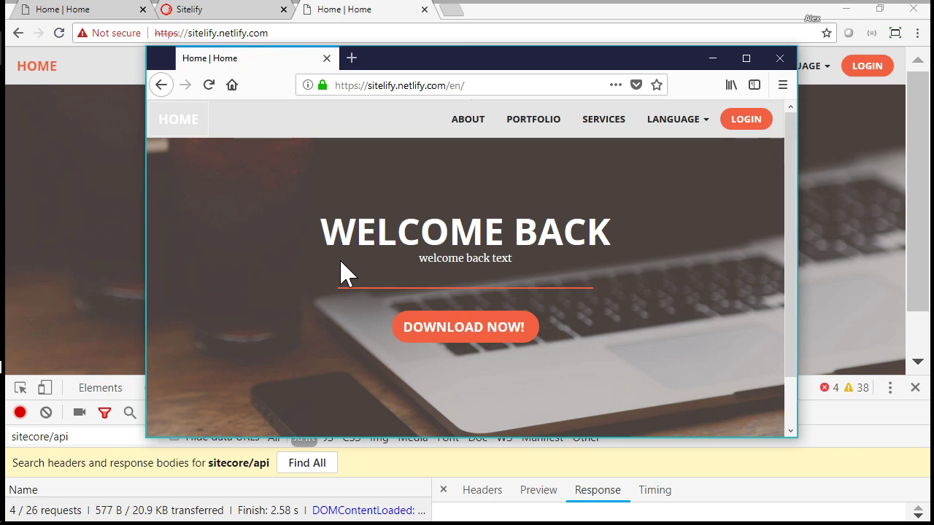
left_click_drag(313, 232, 662, 260)
left_click(467, 282)
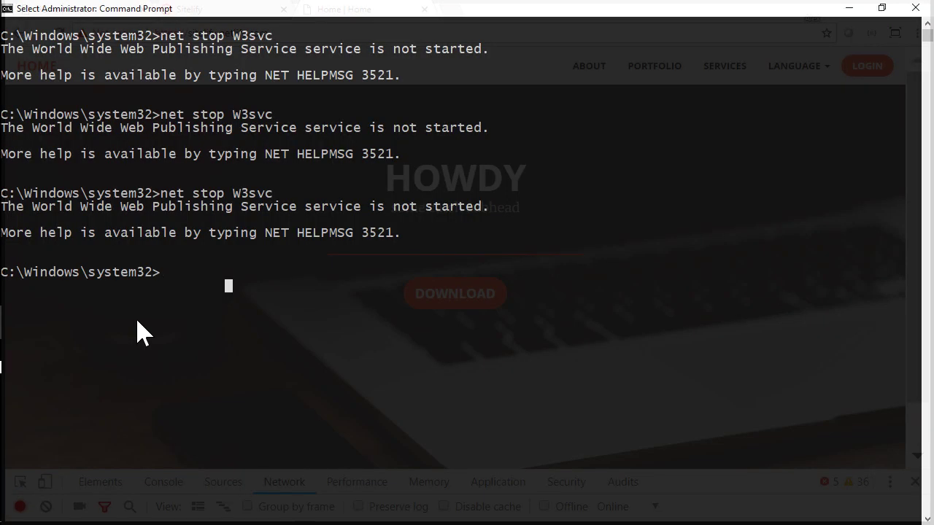
Step: Run net stop W3svc again in the administrator command prompt and return to the sitelify home page in Chrome
key("Up")
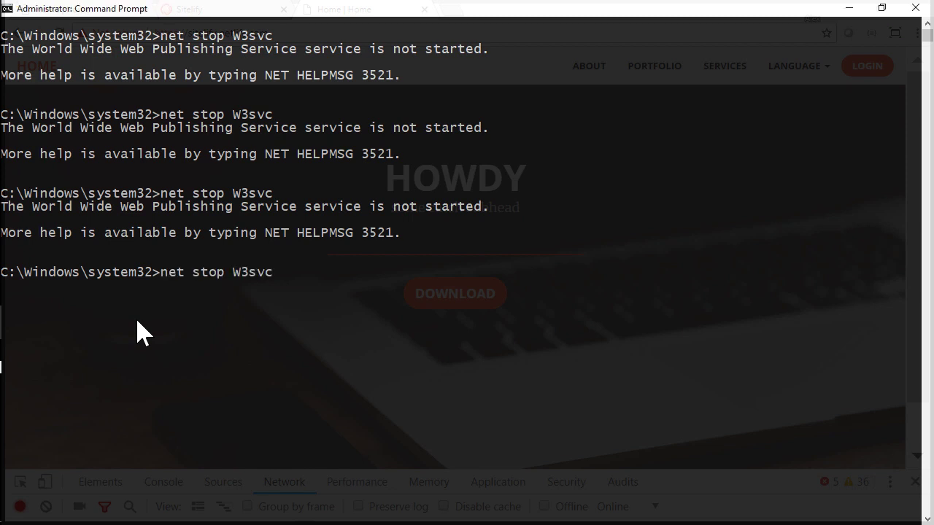
key("Return")
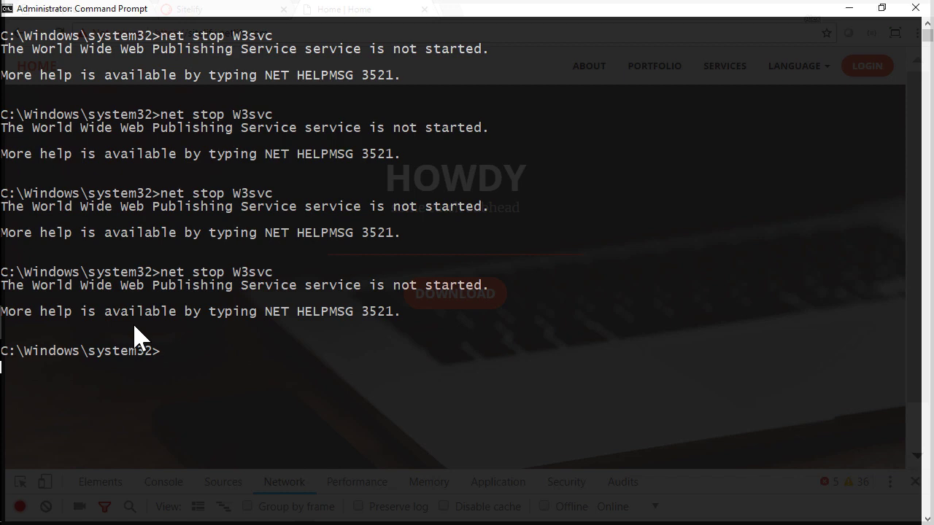
left_click(846, 12)
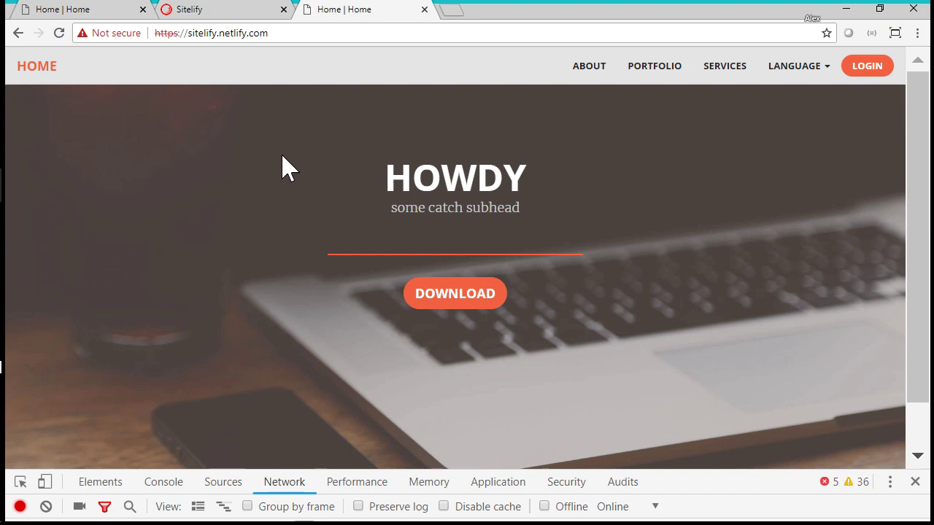
Step: Reload the sitelify home page and examine its headline and the sitecore/api requests in the network monitor
left_click(59, 33)
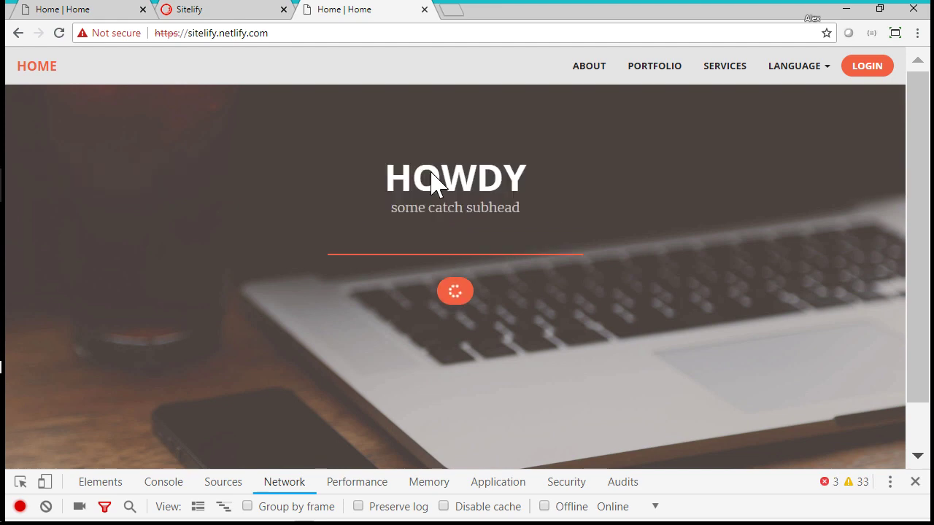
left_click_drag(381, 183, 537, 240)
left_click(541, 245)
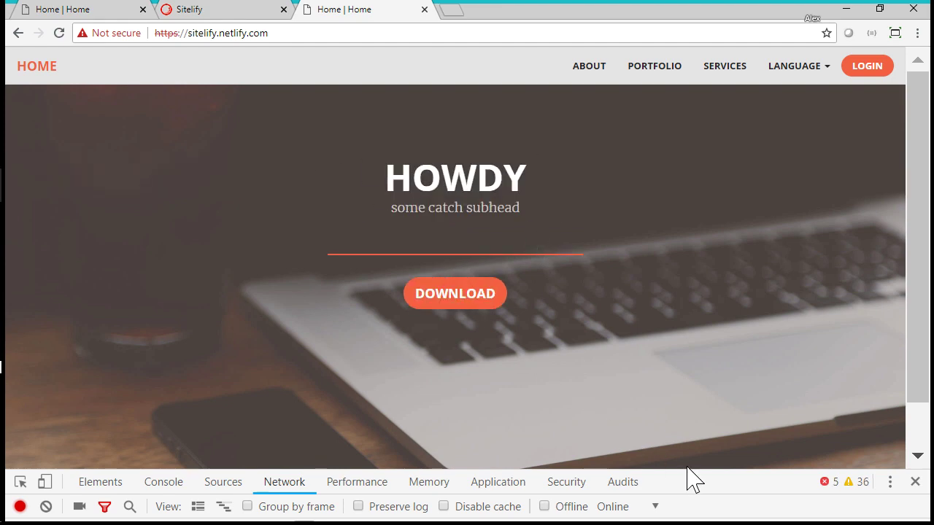
left_click_drag(690, 467, 673, 226)
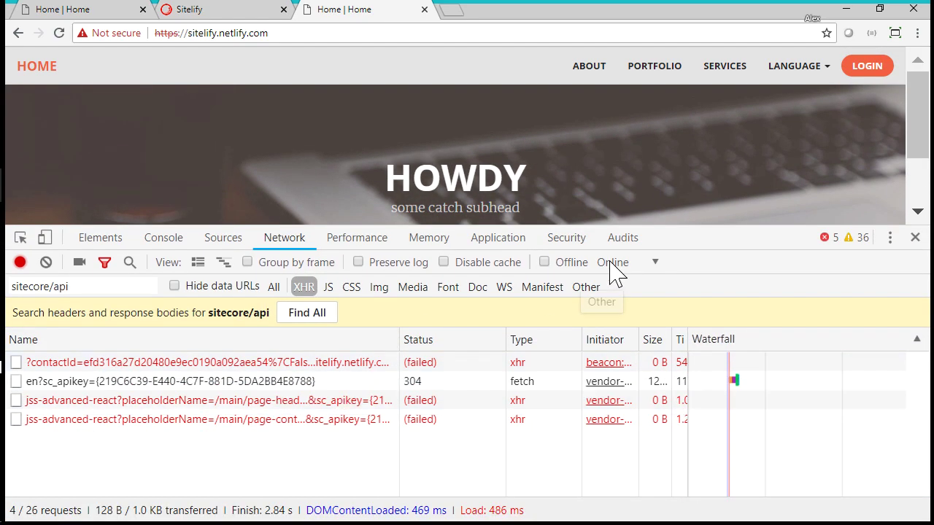
left_click_drag(670, 289, 670, 425)
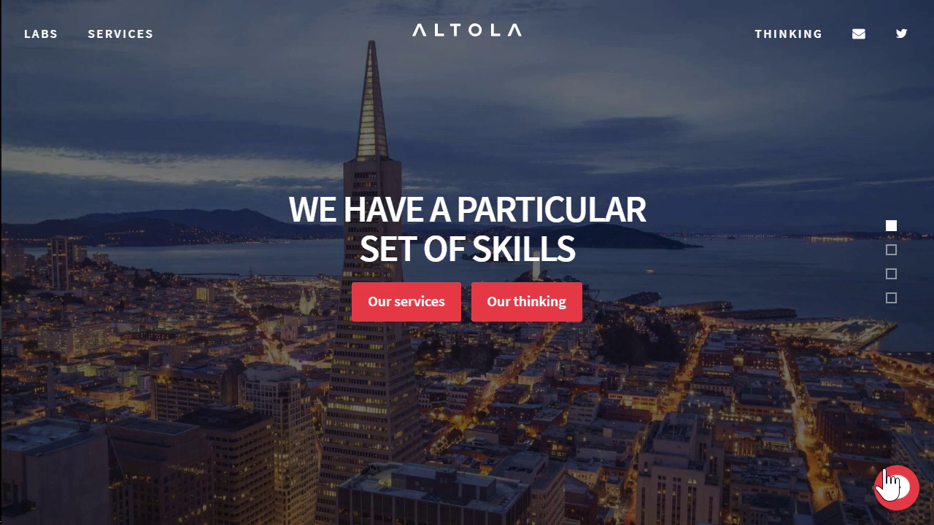
Step: Open the Labs page of the Altola website and view the Project Sitelify card
left_click(39, 36)
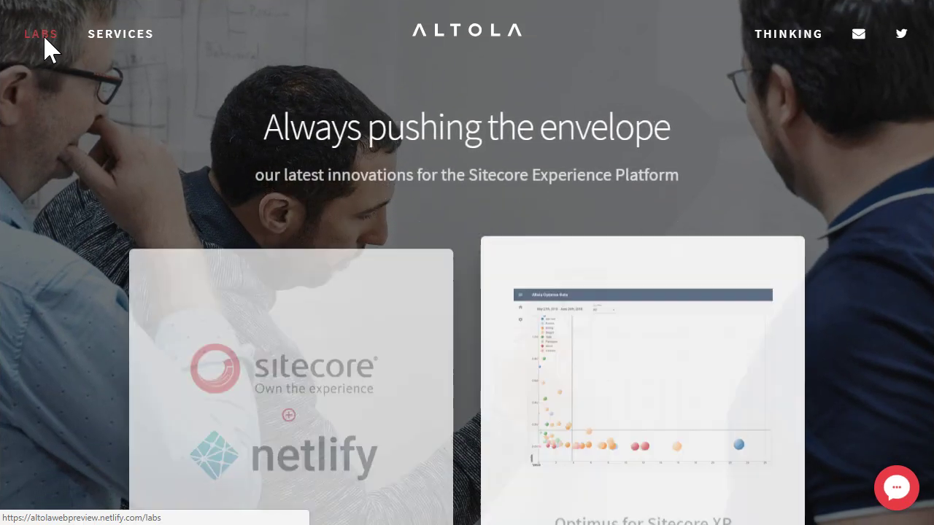
scroll(255, 382, "down", 3)
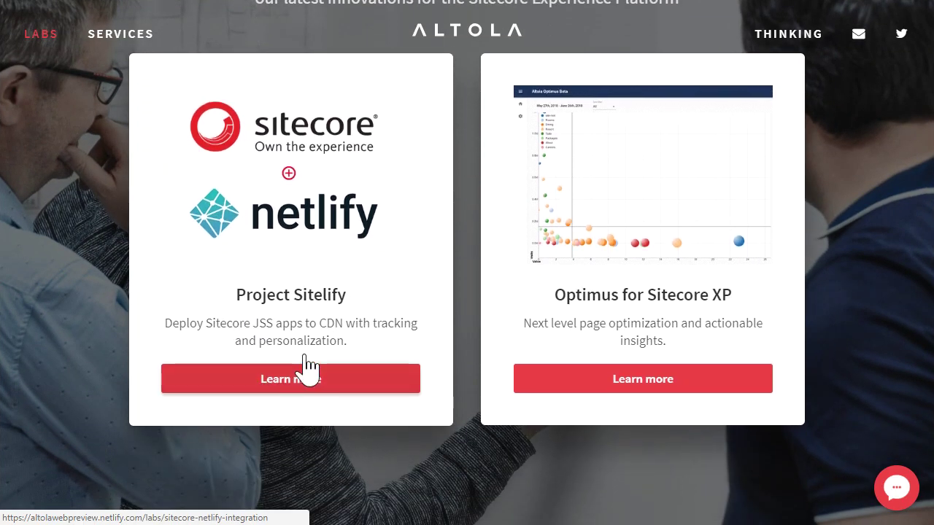